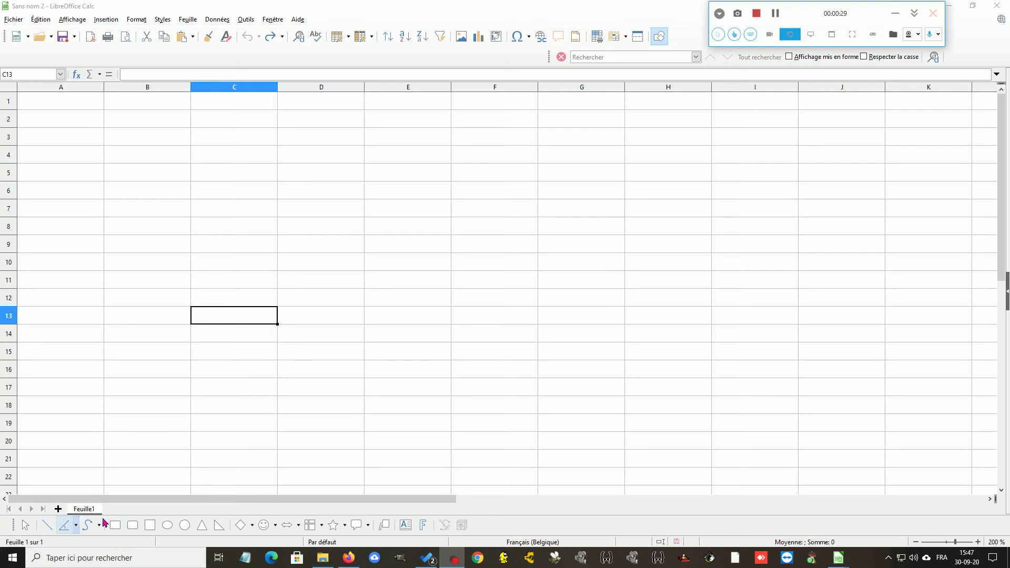
# Step: Hide the Drawing (Dessin) toolbar and display it again
pyautogui.click(69, 21)
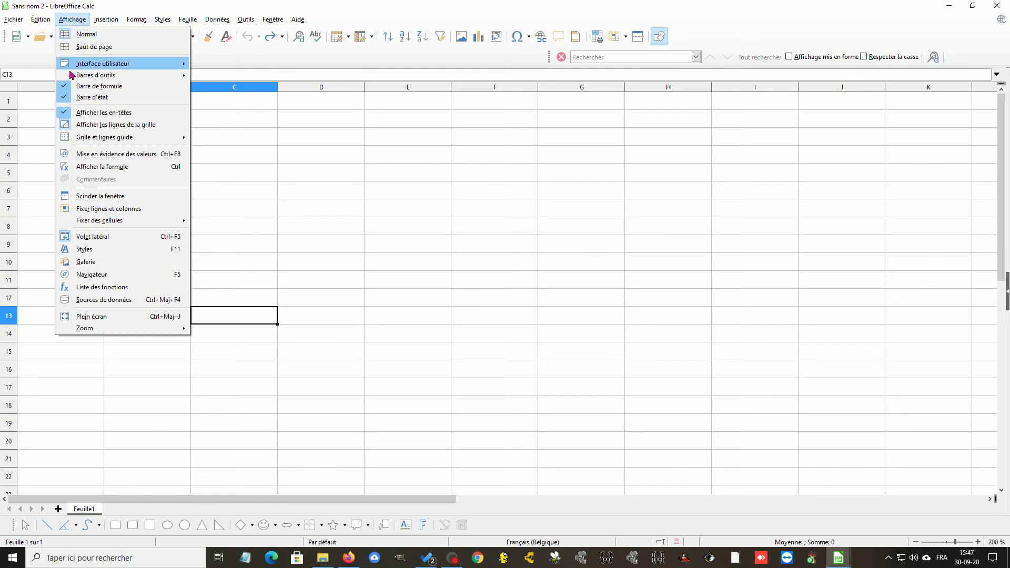
pyautogui.moveTo(144, 79)
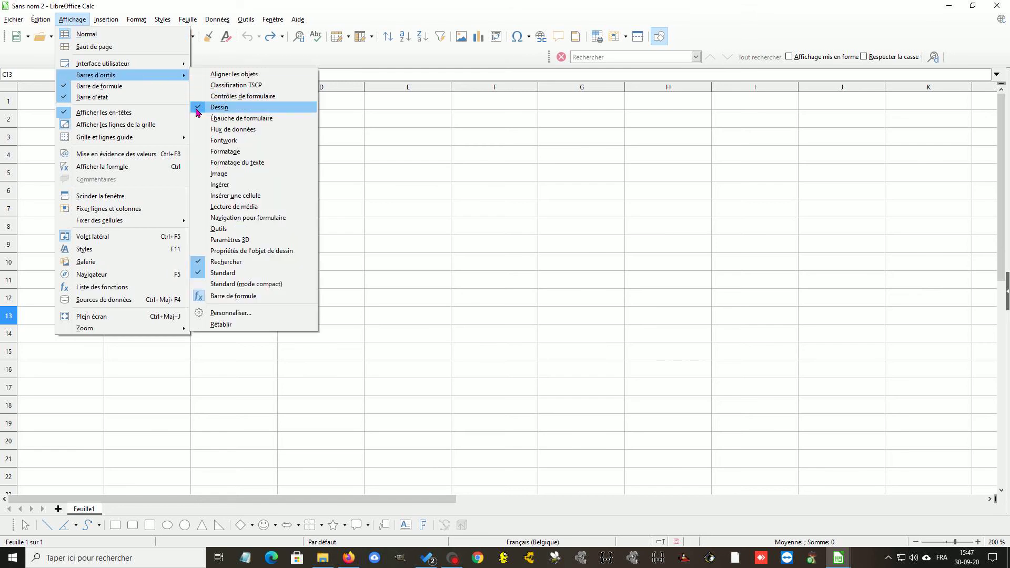
pyautogui.click(197, 109)
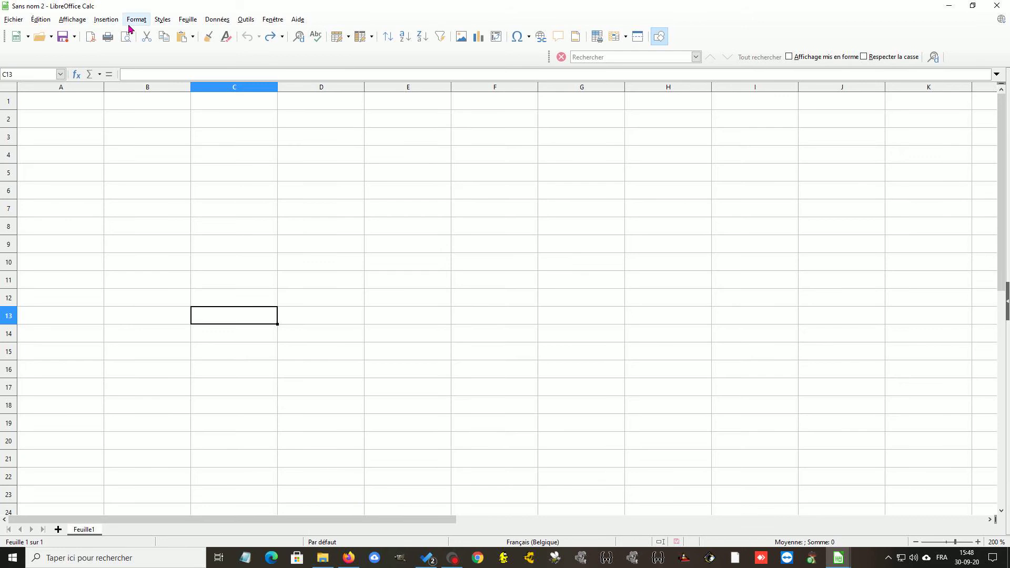
pyautogui.click(73, 20)
pyautogui.moveTo(85, 78)
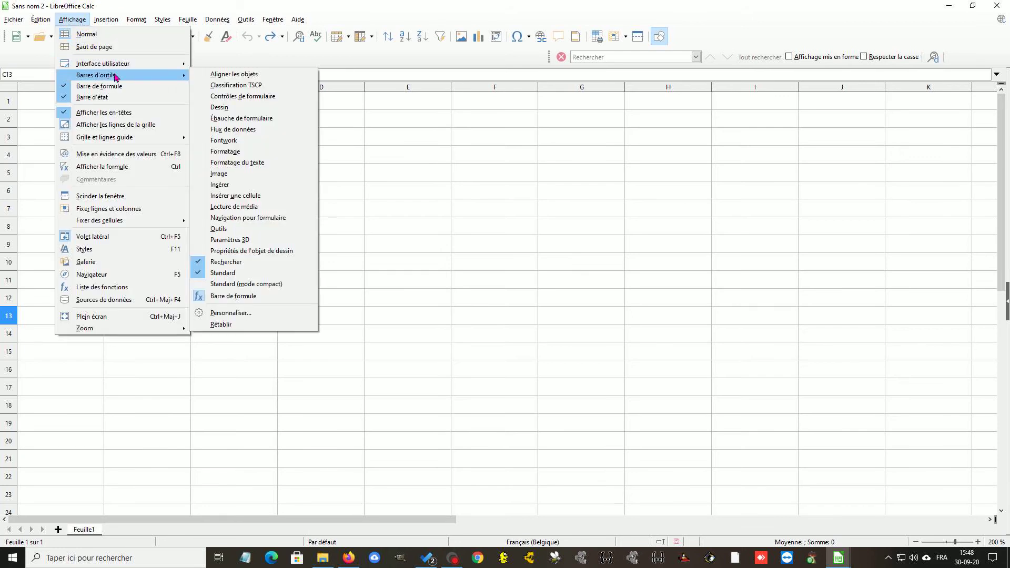
pyautogui.click(217, 107)
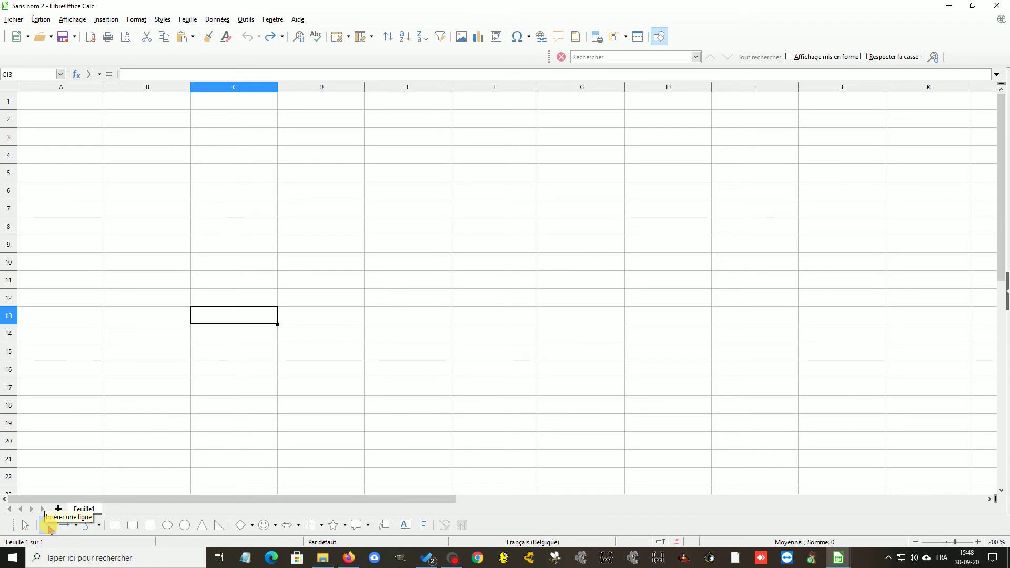
# Step: Draw a diagonal line about 10.33 × 4.32 cm from cell E4 down to cell J13
pyautogui.click(48, 527)
pyautogui.moveTo(430, 155); pyautogui.dragTo(827, 326)
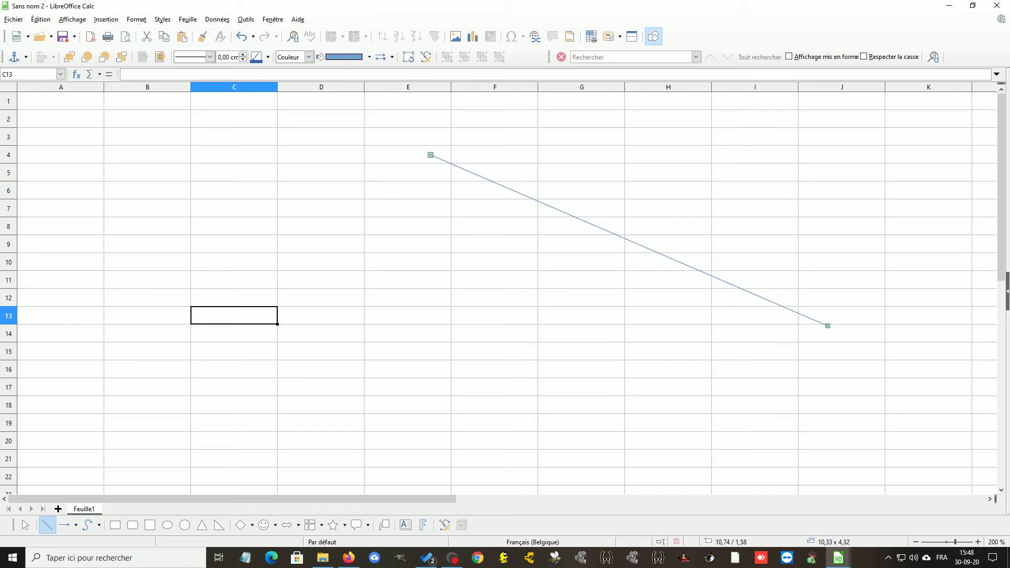
pyautogui.click(26, 524)
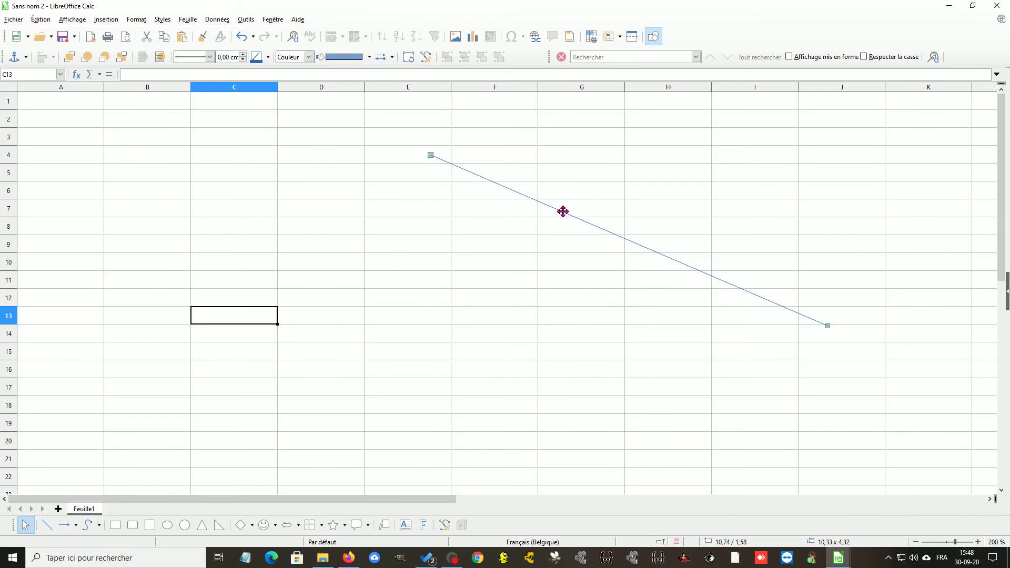
# Step: Move the diagonal line lower and reposition its two ends so it runs from cell E5 to cell I6
pyautogui.moveTo(562, 211); pyautogui.dragTo(512, 298)
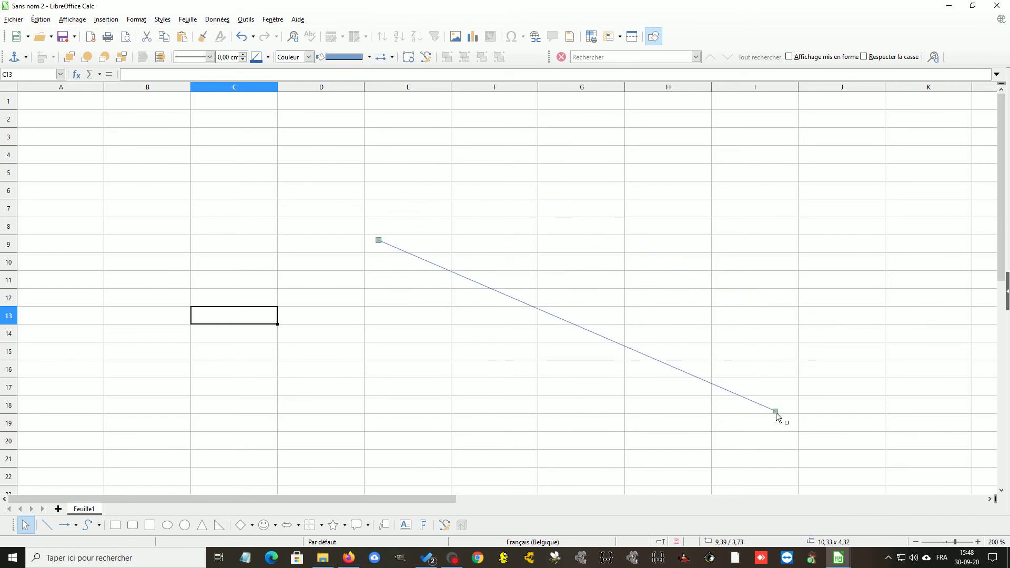
pyautogui.moveTo(775, 414); pyautogui.dragTo(786, 195)
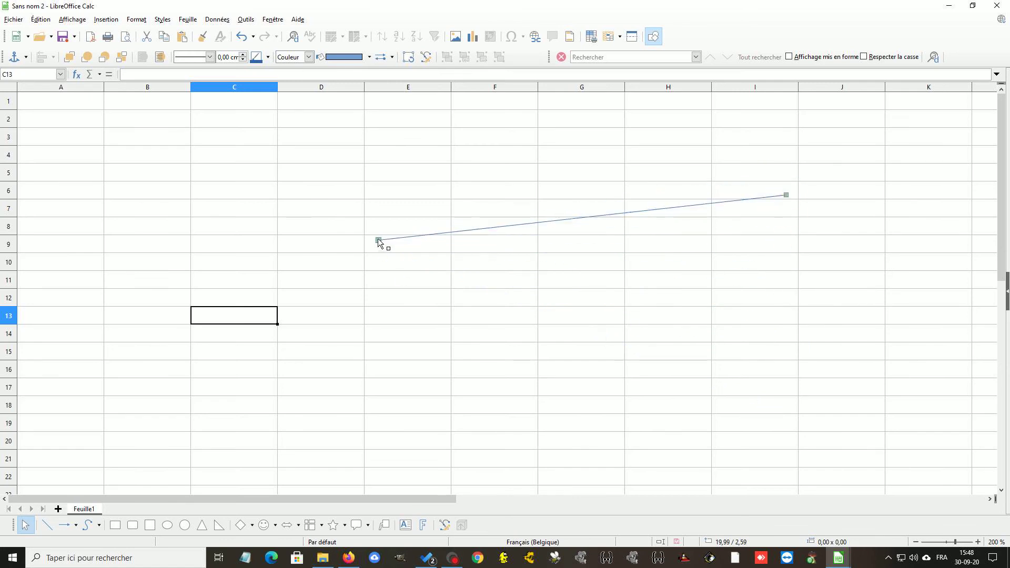
pyautogui.moveTo(378, 240); pyautogui.dragTo(405, 169)
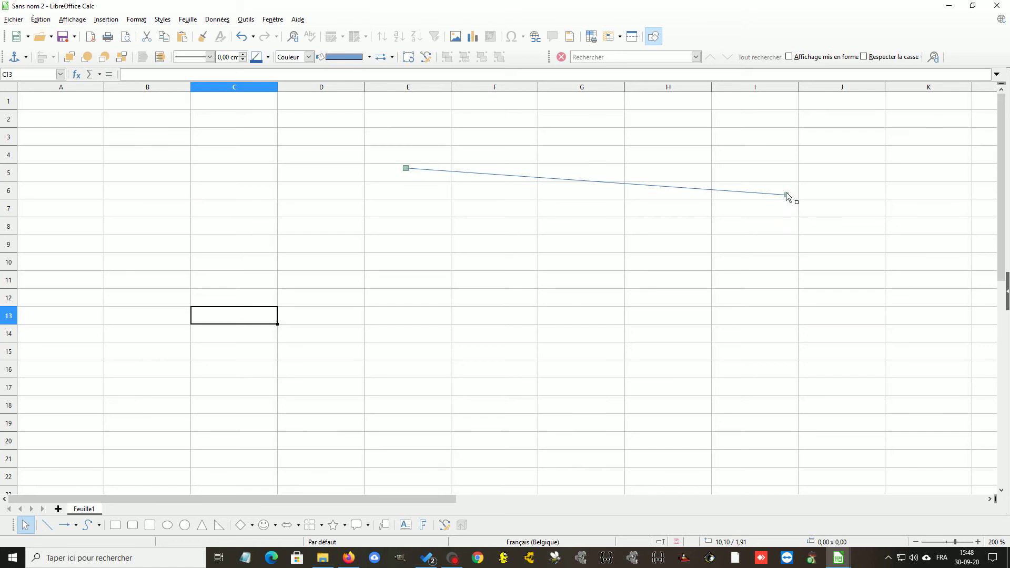
# Step: Draw two horizontal arrow-and-square lines in opposite directions, about 5.95 cm in row 11 and about 4.91 cm in row 15
pyautogui.click(76, 525)
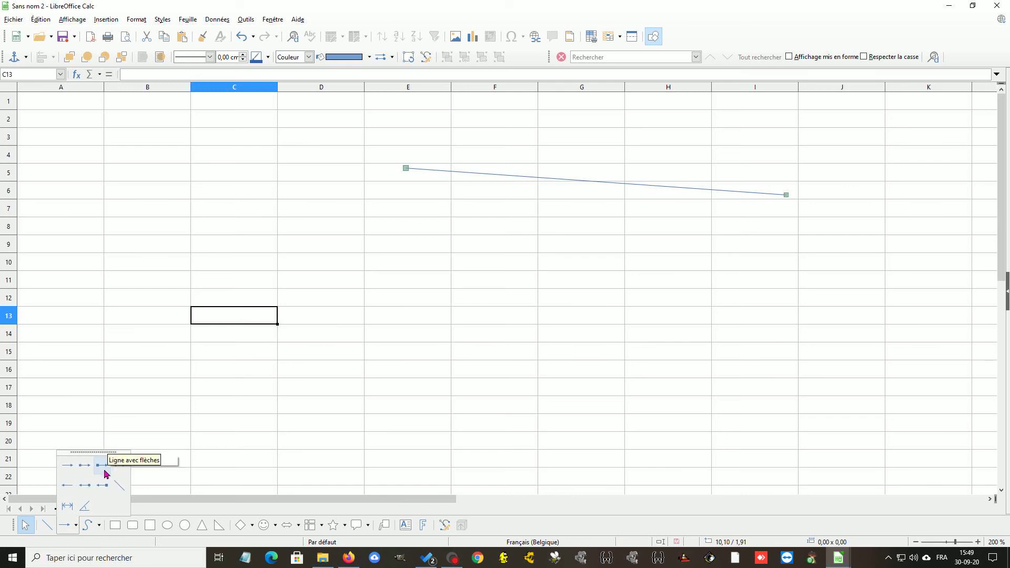
pyautogui.click(103, 486)
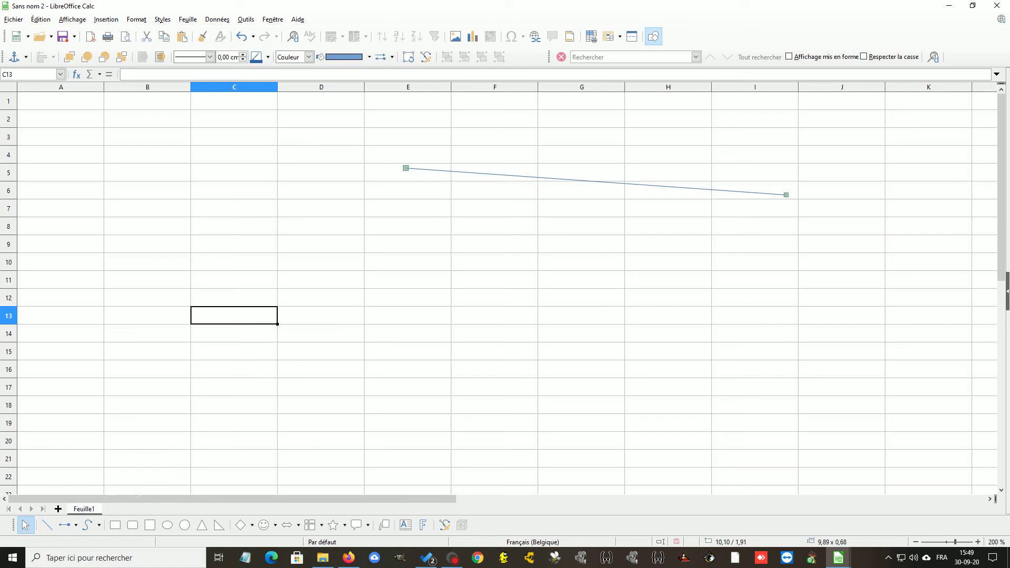
pyautogui.moveTo(718, 288); pyautogui.dragTo(492, 288)
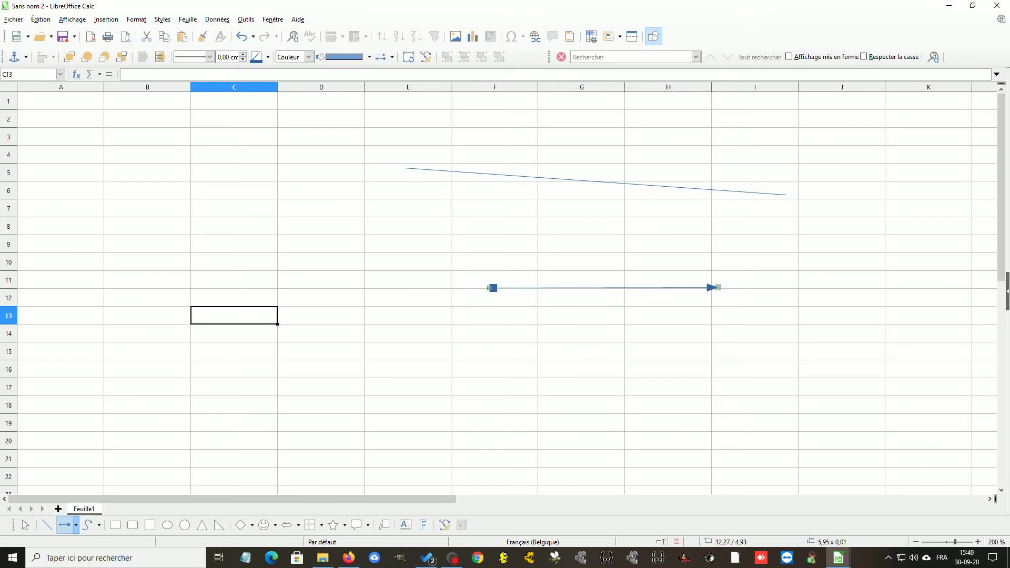
pyautogui.moveTo(514, 350); pyautogui.dragTo(699, 349)
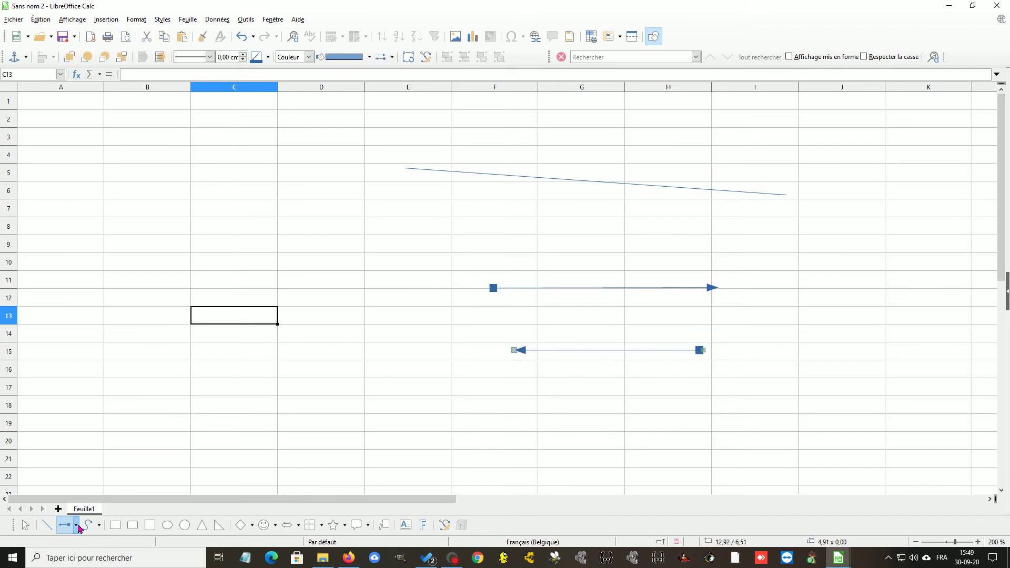
# Step: Draw a horizontal dimension line about 45 mm long across columns E and F, starting in row 17
pyautogui.click(77, 526)
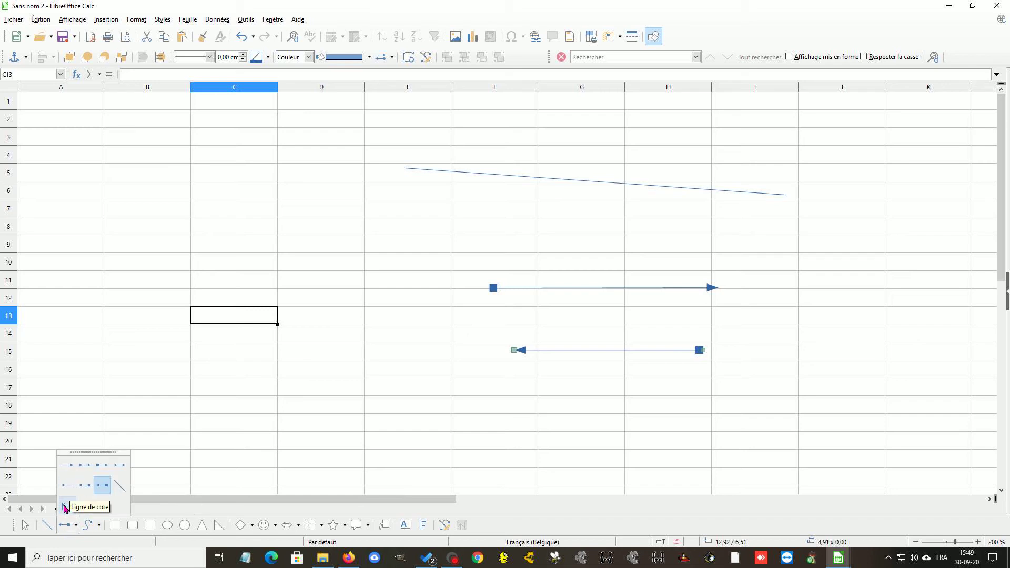
pyautogui.click(67, 507)
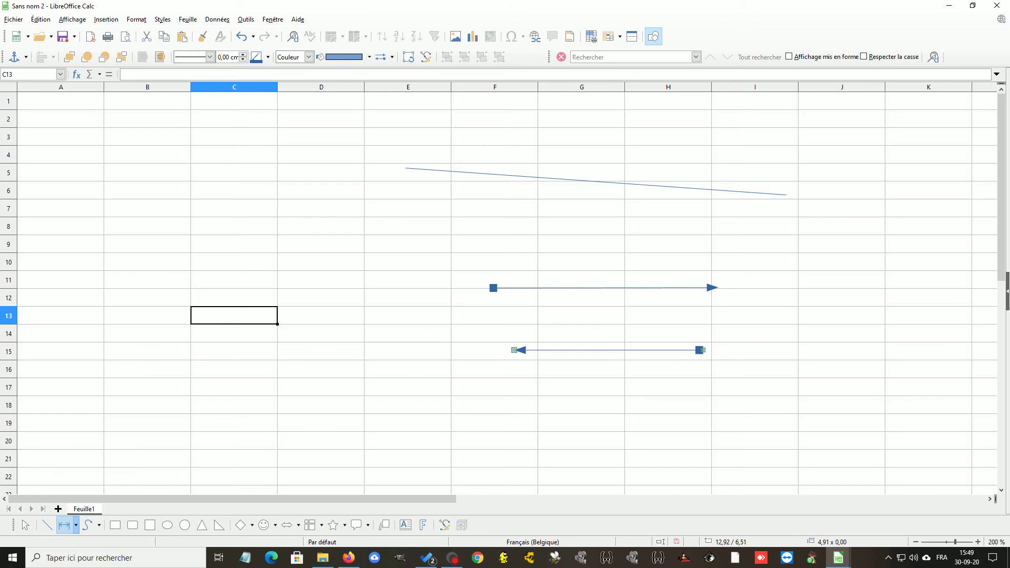
pyautogui.moveTo(364, 394); pyautogui.dragTo(538, 395)
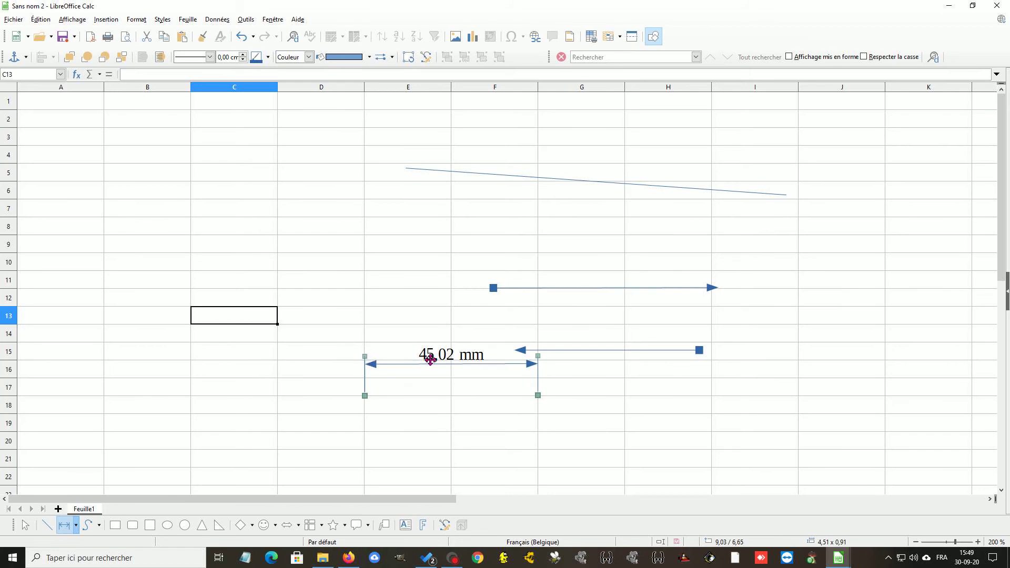
# Step: Move the dimension line to columns B–D, lengthen its extension lines, and pull its lower end point to D13, spanning about 64 mm
pyautogui.moveTo(430, 359); pyautogui.dragTo(202, 416)
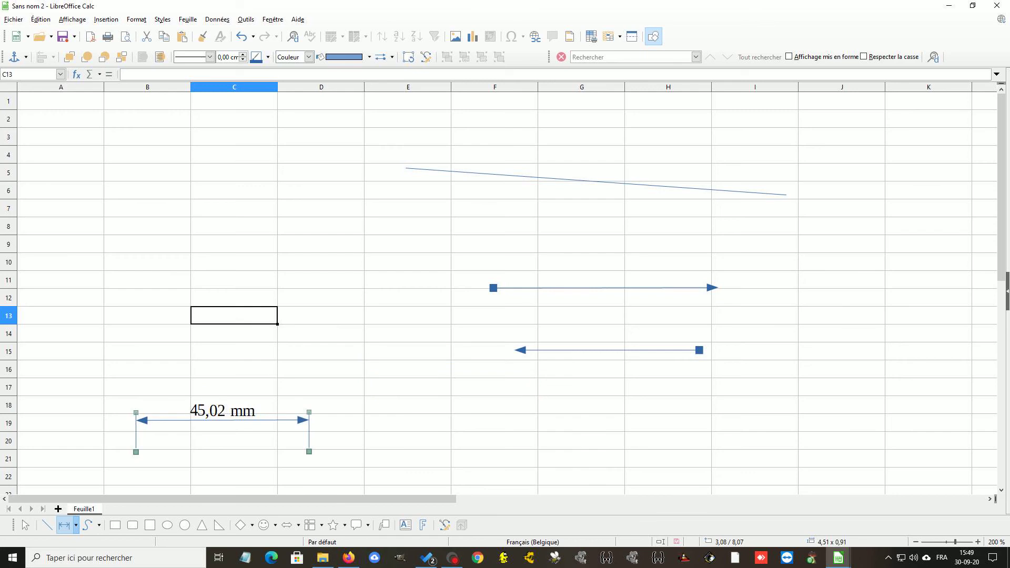
pyautogui.moveTo(309, 411); pyautogui.dragTo(339, 286)
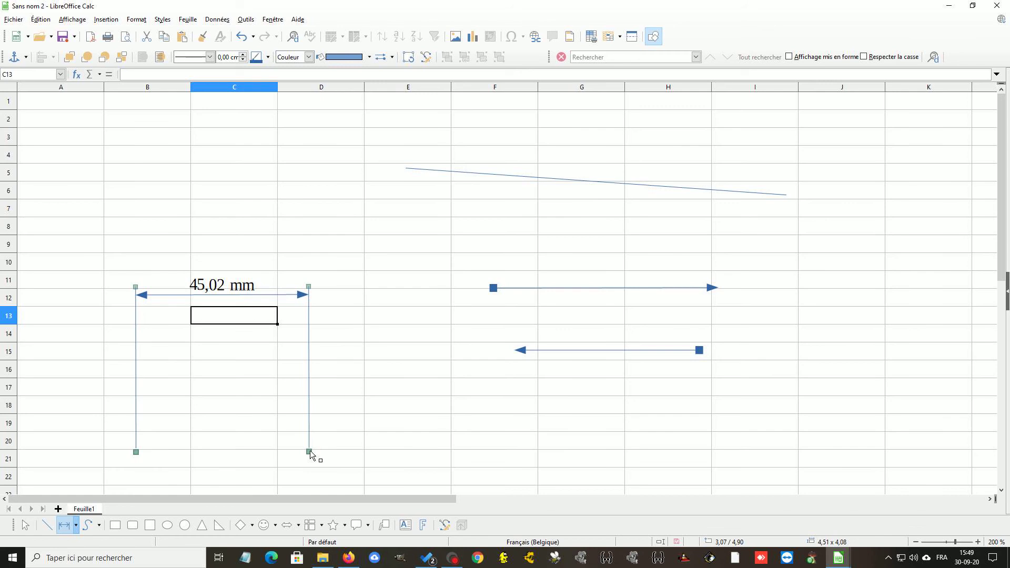
pyautogui.moveTo(310, 453); pyautogui.dragTo(341, 314)
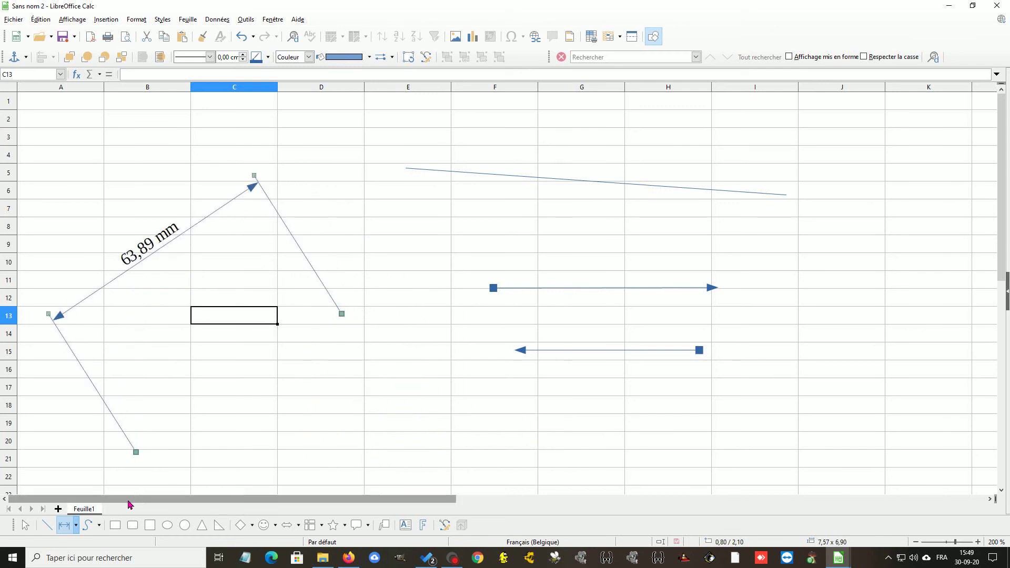
# Step: Draw a looping filled freeform curve about 3.28 × 6.32 cm over columns H–J, rows 8 to 22
pyautogui.click(99, 524)
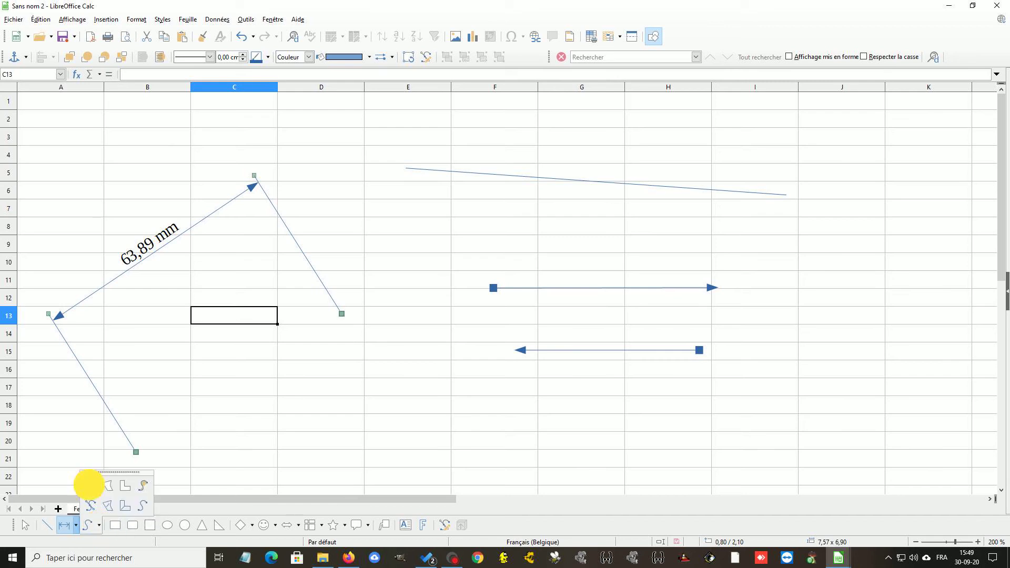
pyautogui.click(90, 484)
pyautogui.click(513, 448)
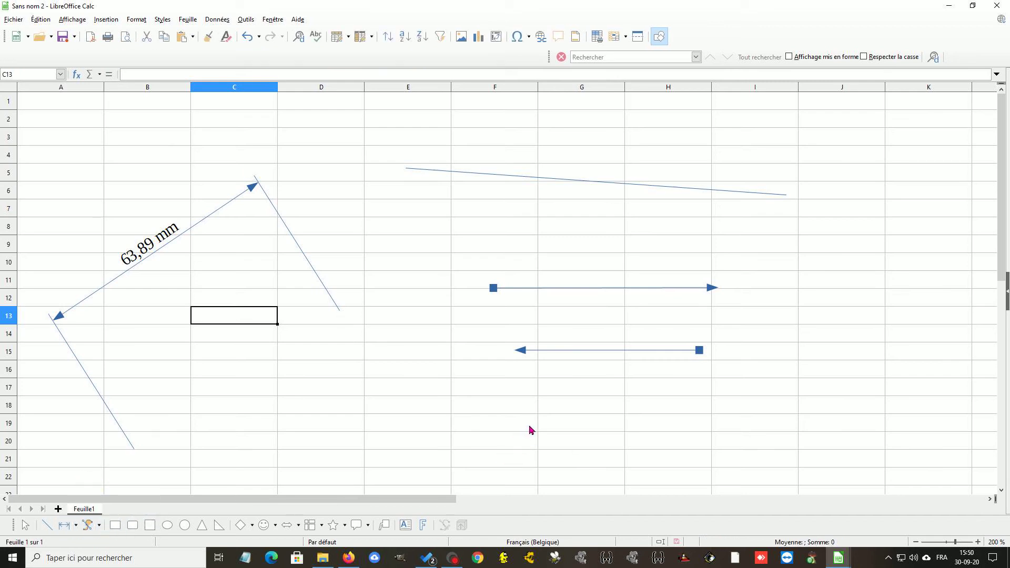
pyautogui.moveTo(492, 457); pyautogui.dragTo(511, 437)
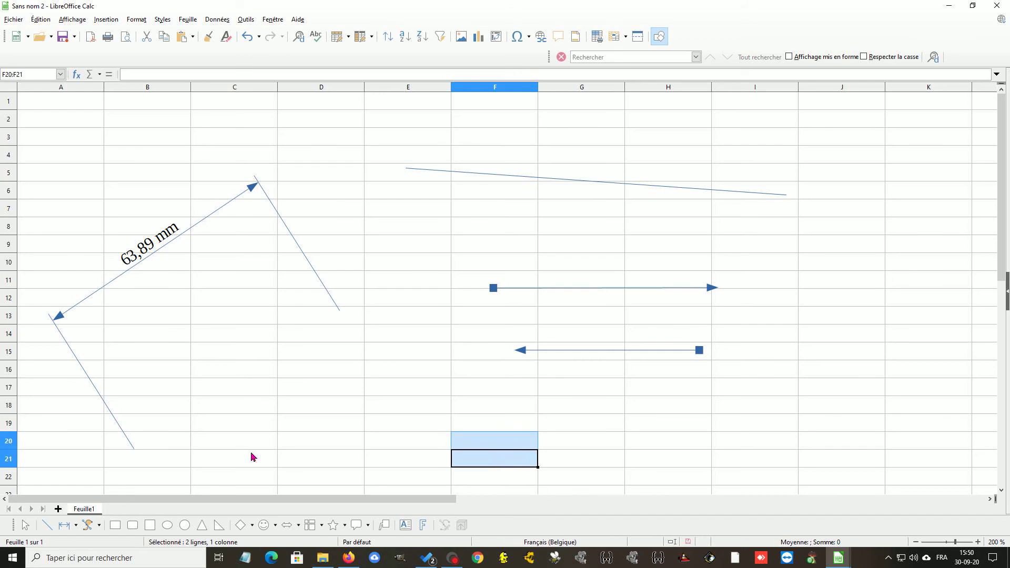
pyautogui.click(85, 524)
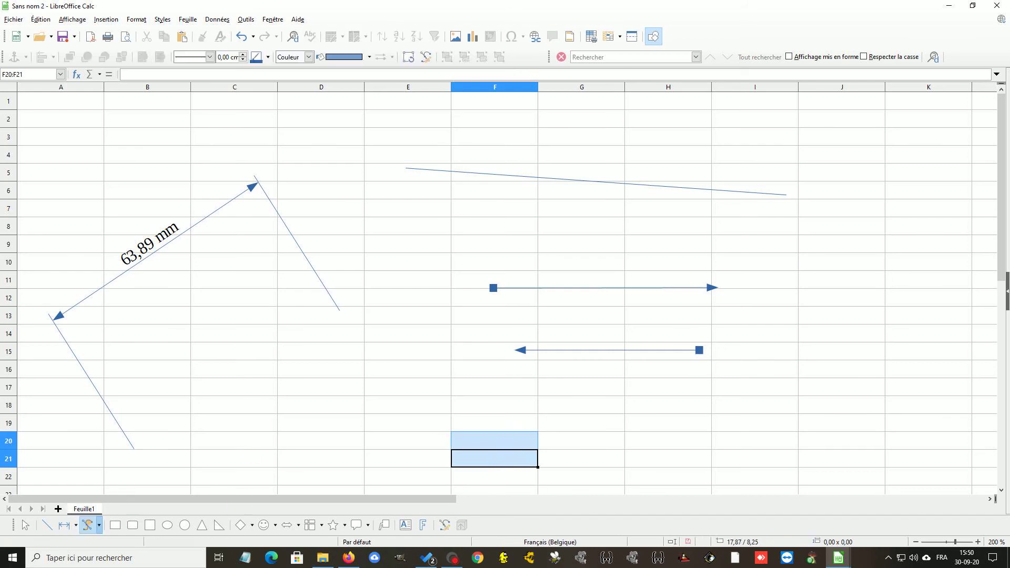
pyautogui.moveTo(704, 420); pyautogui.dragTo(714, 477)
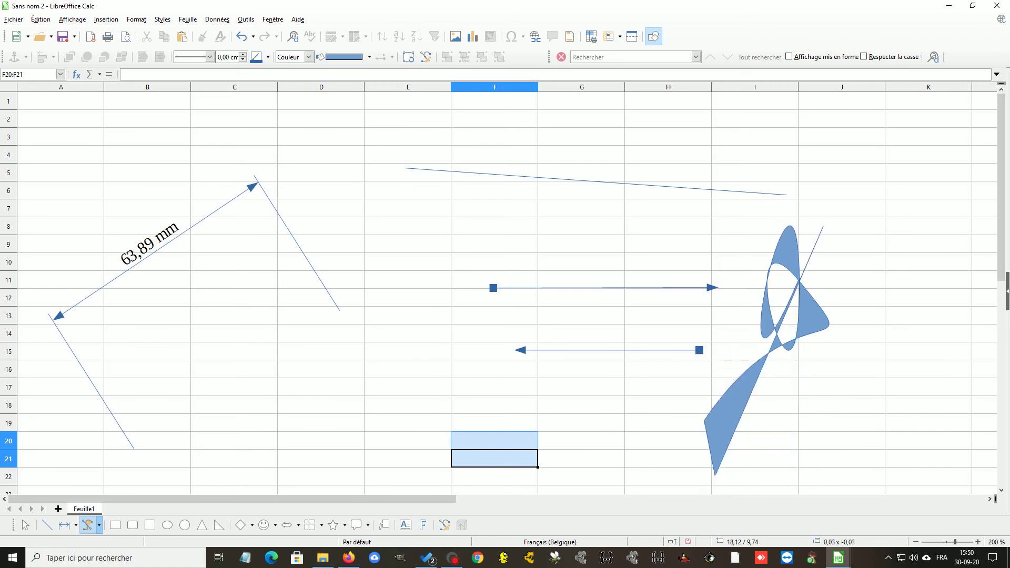
pyautogui.click(714, 475)
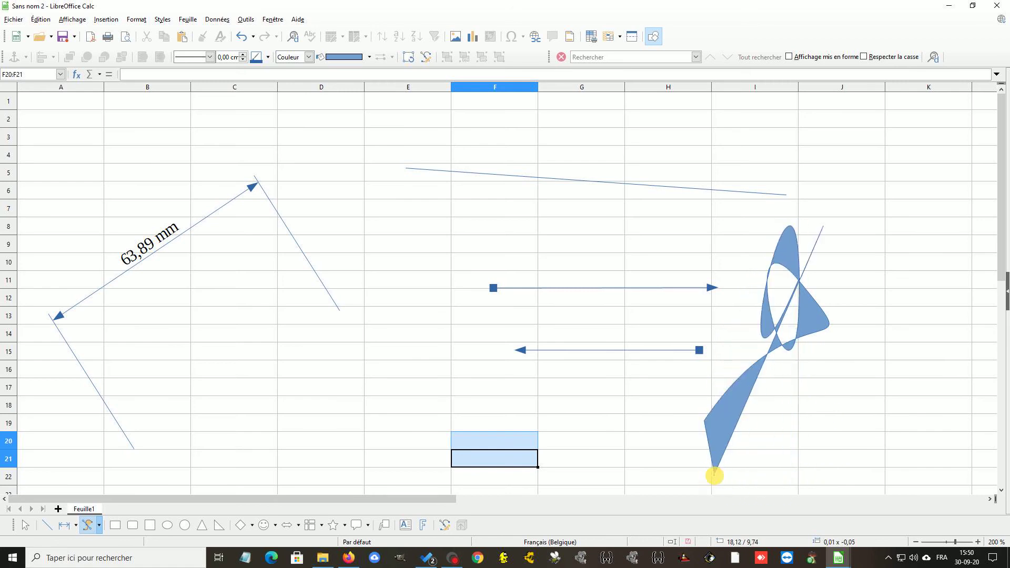
pyautogui.doubleClick(704, 420)
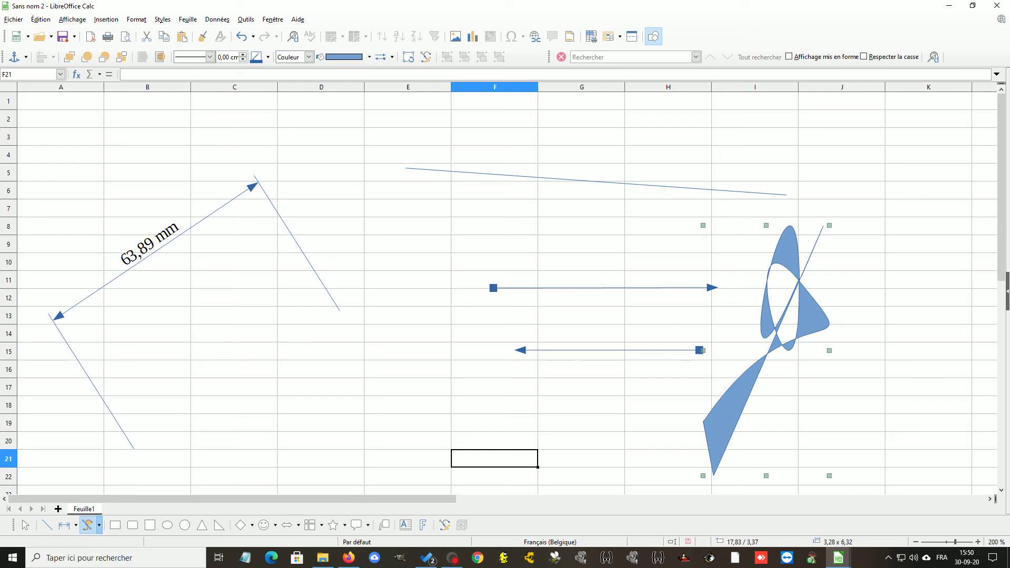
# Step: Enlarge the filled curve, flip it horizontally and shrink it to about 3.45 × 5.01 cm over columns F–H
pyautogui.click(24, 525)
pyautogui.moveTo(705, 232); pyautogui.dragTo(654, 173)
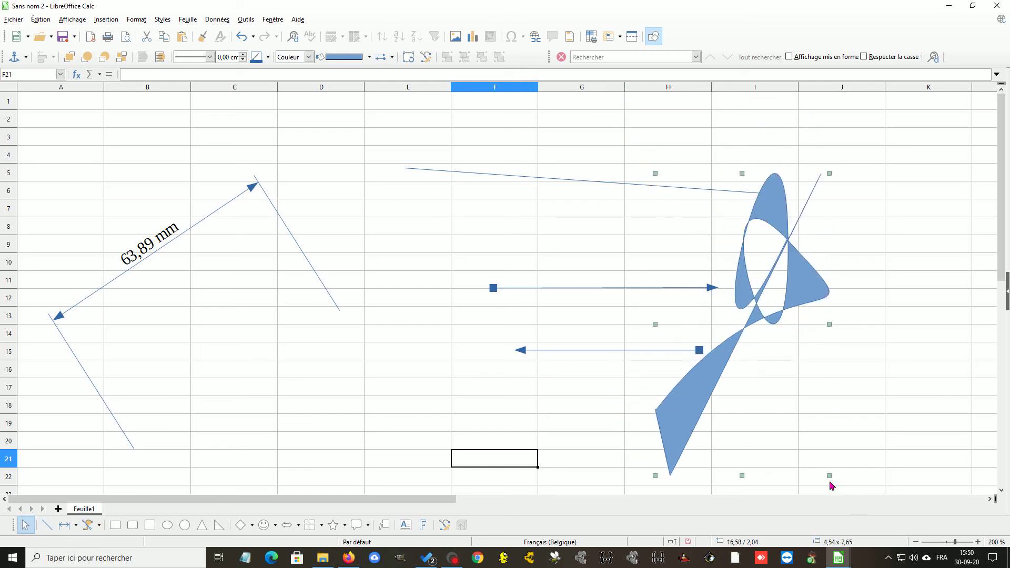
pyautogui.moveTo(827, 475); pyautogui.dragTo(522, 371)
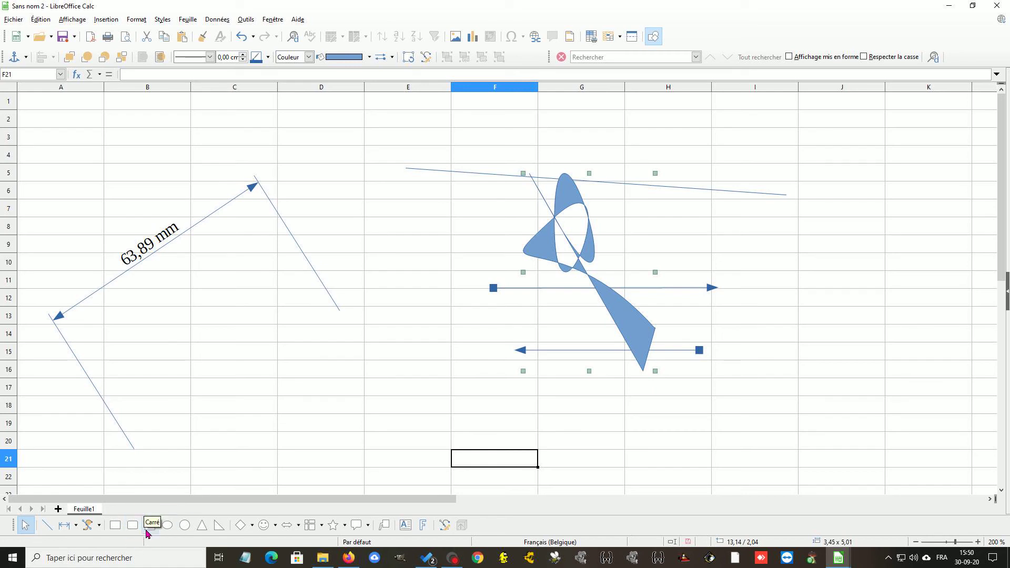
# Step: Draw a cylinder shape about 3.59 × 4.98 cm over columns J–K, rows 9 to 20
pyautogui.click(252, 526)
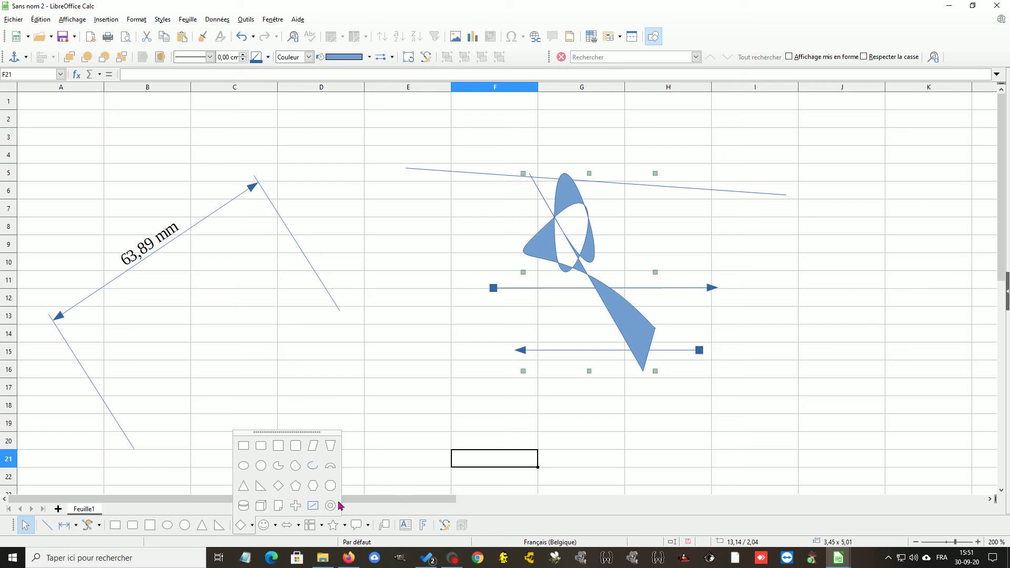
pyautogui.click(243, 505)
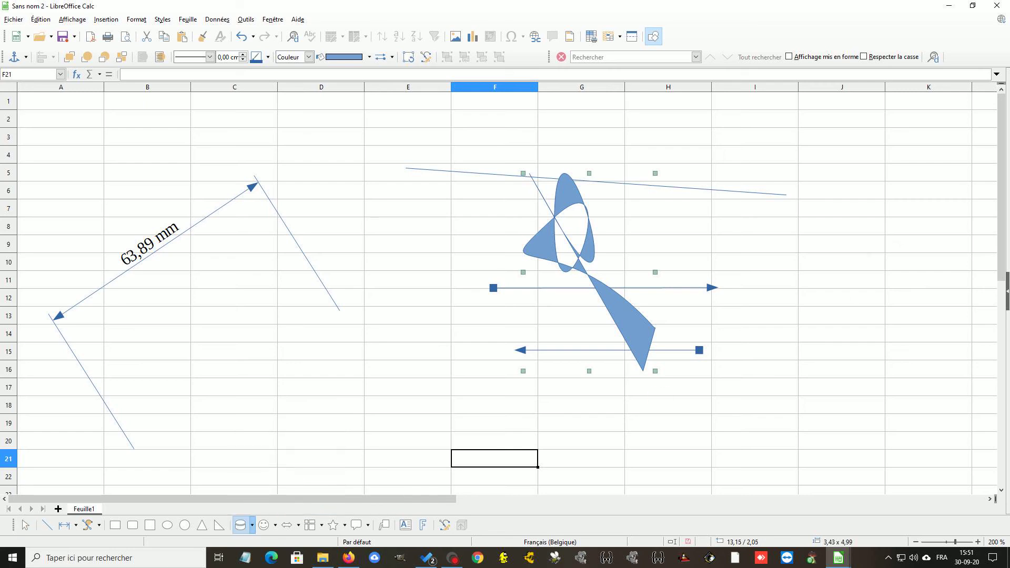
pyautogui.moveTo(839, 247); pyautogui.dragTo(977, 444)
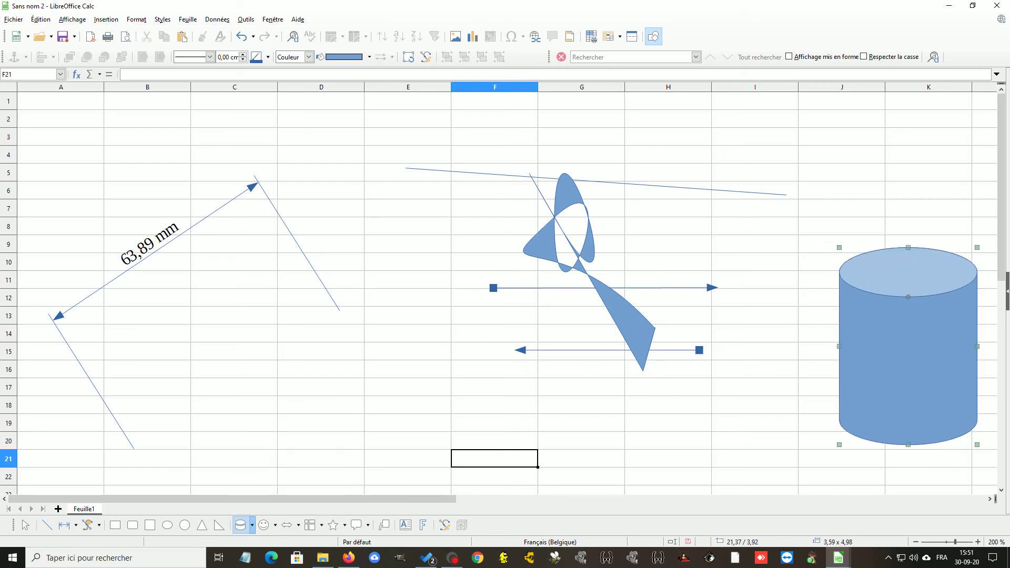
# Step: Draw a smiley face about 5.38 × 4.48 cm over columns C–E, rows 11 to 21, and flatten its mouth into a straight line
pyautogui.click(274, 526)
pyautogui.click(261, 467)
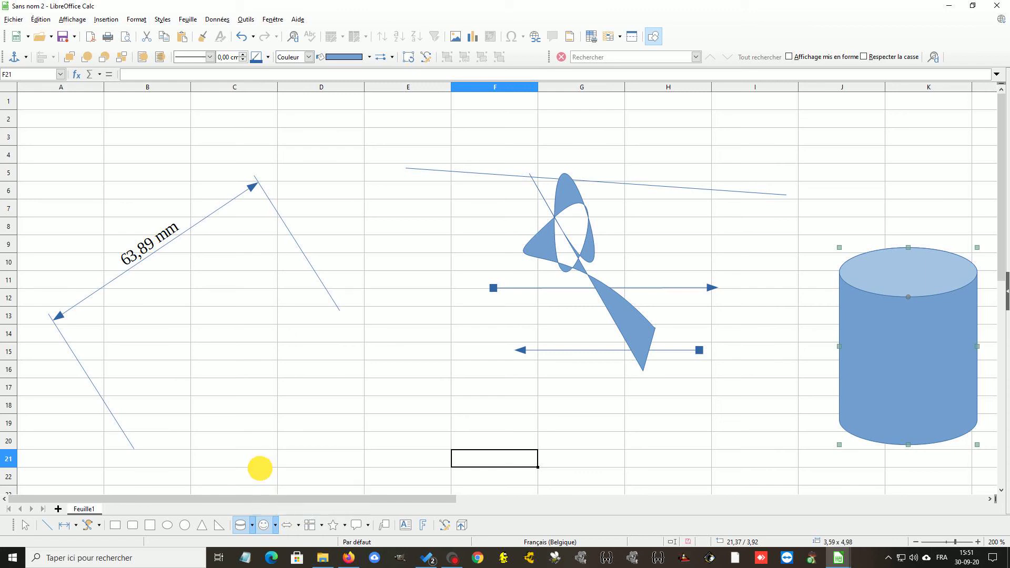
pyautogui.moveTo(198, 291); pyautogui.dragTo(404, 467)
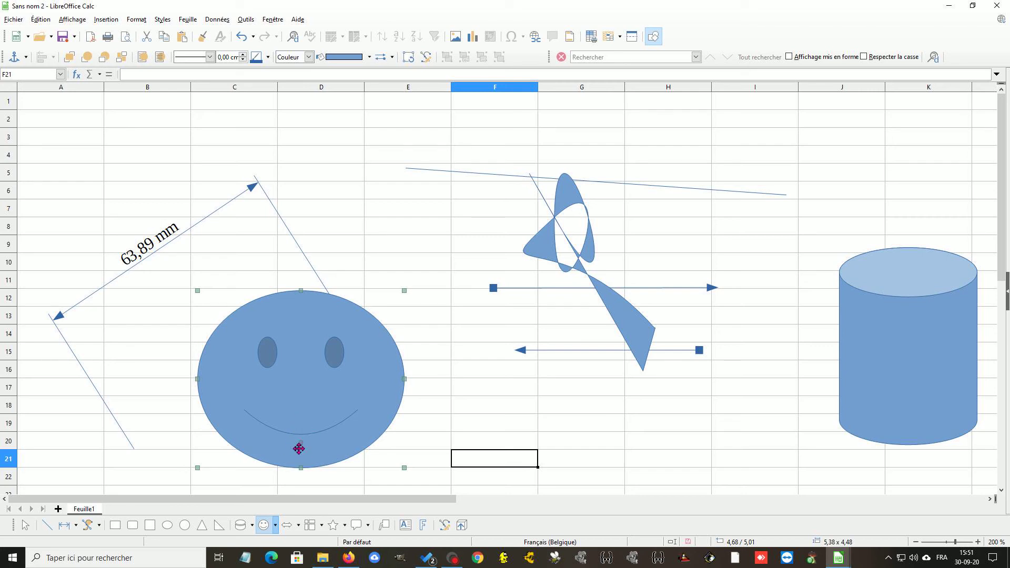
pyautogui.moveTo(301, 447); pyautogui.dragTo(309, 395)
pyautogui.moveTo(301, 415)
pyautogui.mouseDown()
pyautogui.moveTo(300, 446)
pyautogui.moveTo(309, 426)
pyautogui.mouseUp()
# Step: Draw a four-way arrow shape and widen it to about 6.34 × 9.52 cm over columns H–K, down to row 39
pyautogui.click(298, 525)
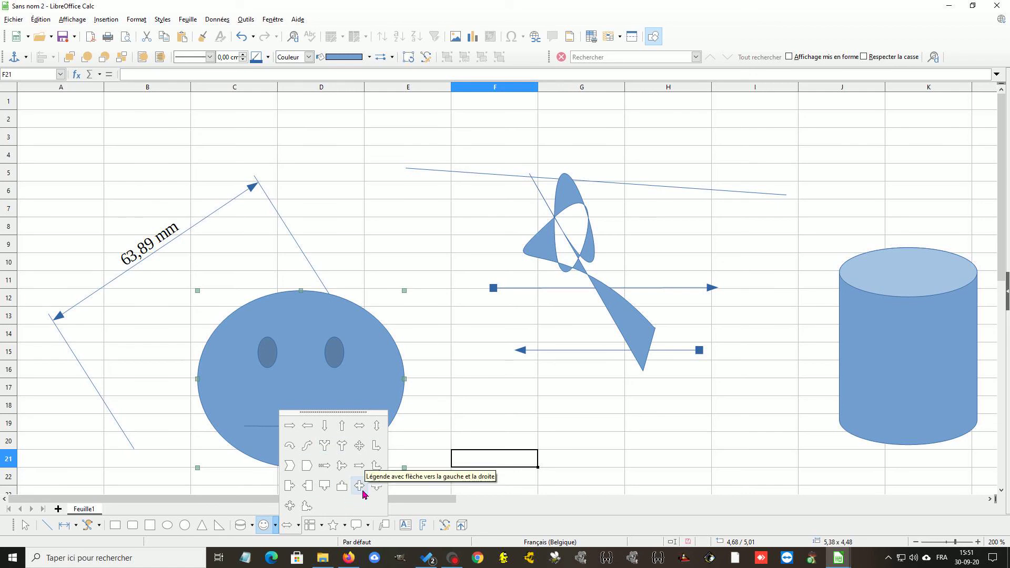
pyautogui.click(360, 446)
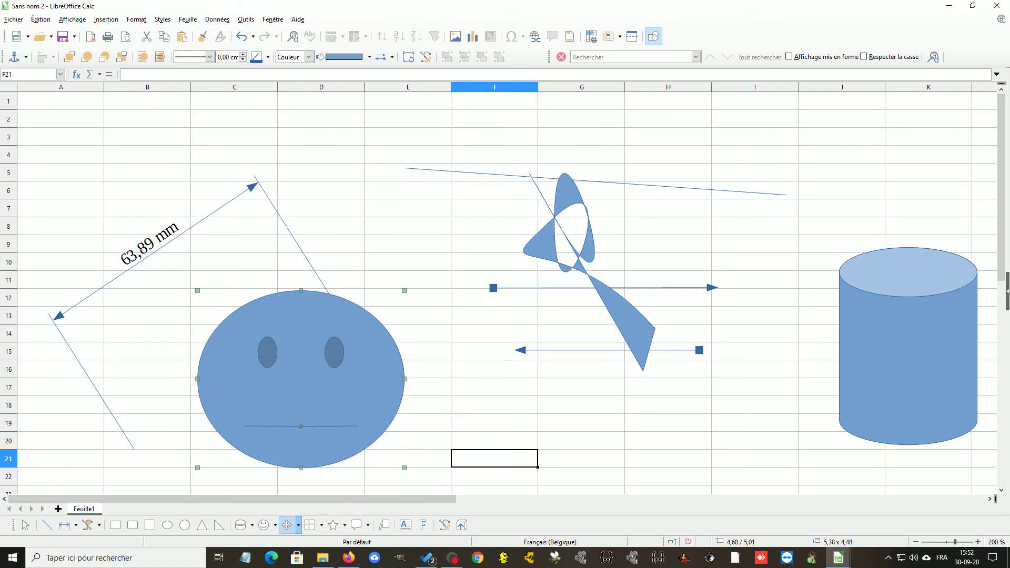
pyautogui.moveTo(665, 404); pyautogui.dragTo(778, 423)
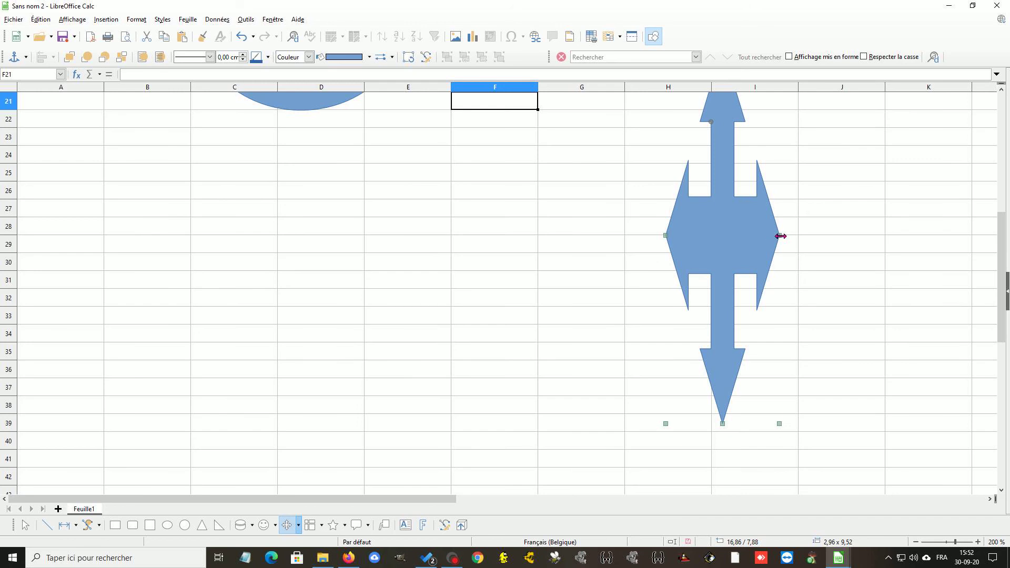
pyautogui.moveTo(780, 237); pyautogui.dragTo(909, 236)
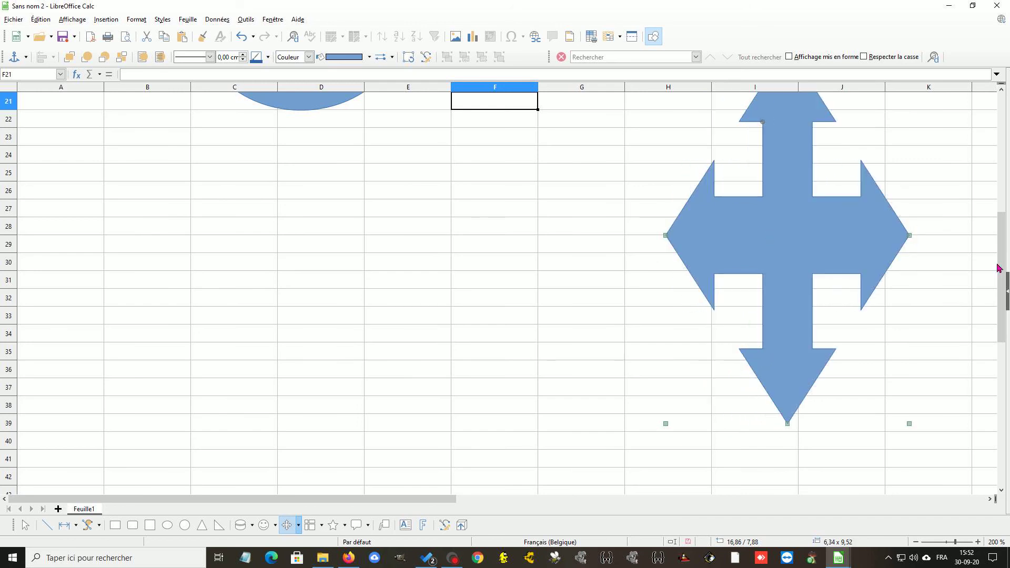
# Step: Draw a plaque shape with concave corners about 7.40 × 1.45 cm over columns B–E, rows 23 to 26
pyautogui.moveTo(998, 248); pyautogui.dragTo(985, 166)
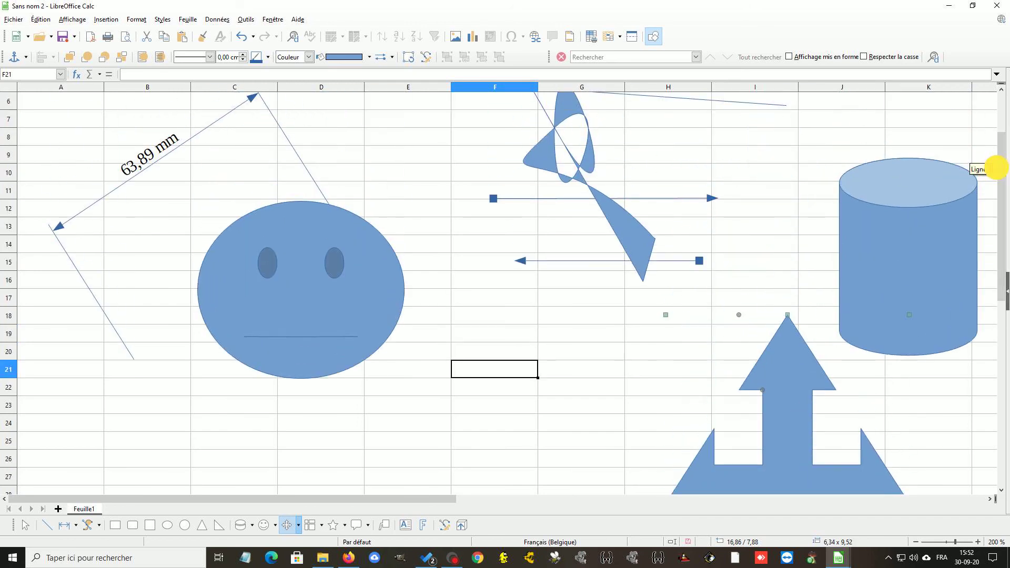
pyautogui.click(321, 526)
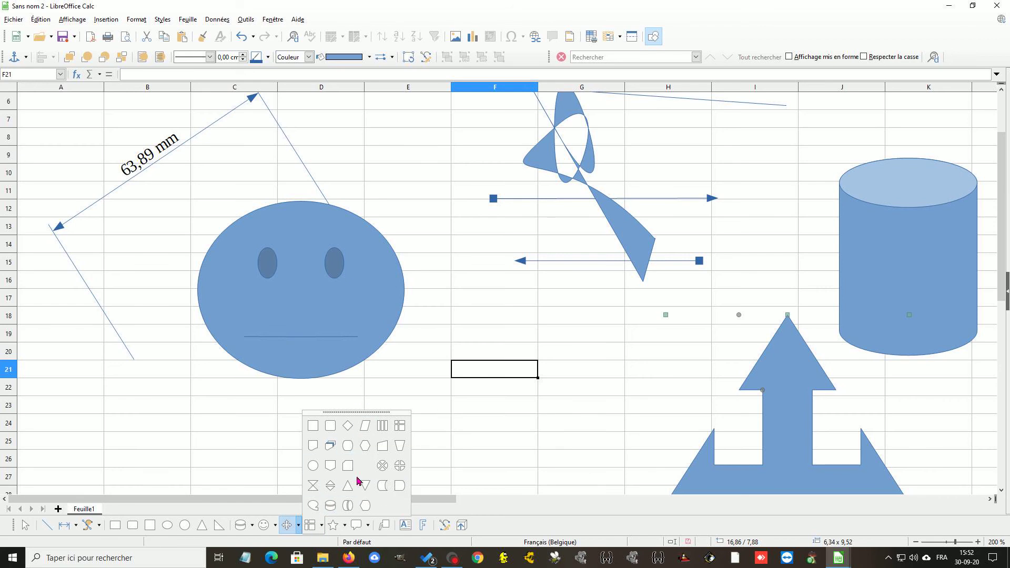
pyautogui.click(345, 526)
pyautogui.click(344, 526)
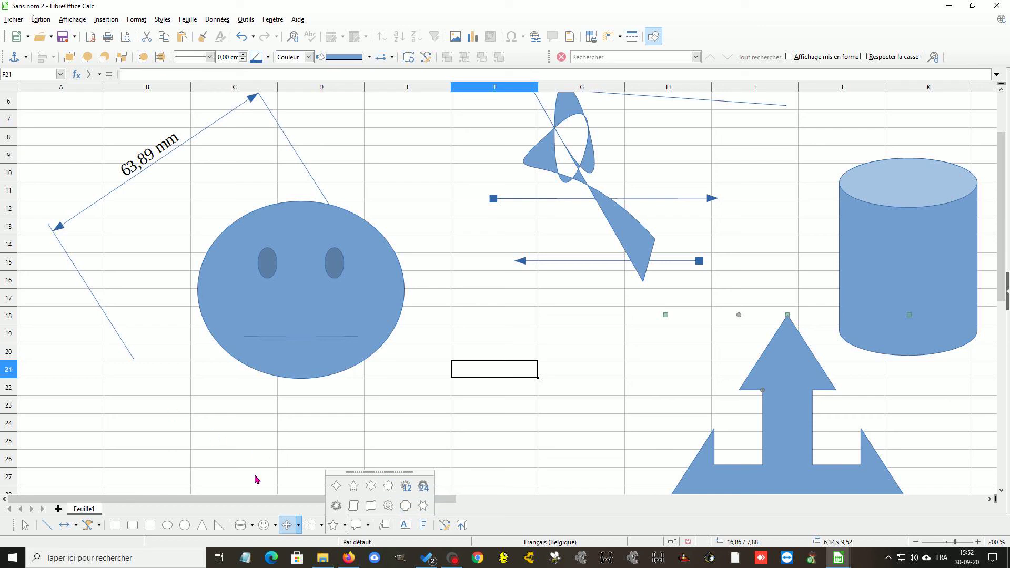
pyautogui.click(405, 505)
pyautogui.moveTo(154, 409); pyautogui.dragTo(440, 466)
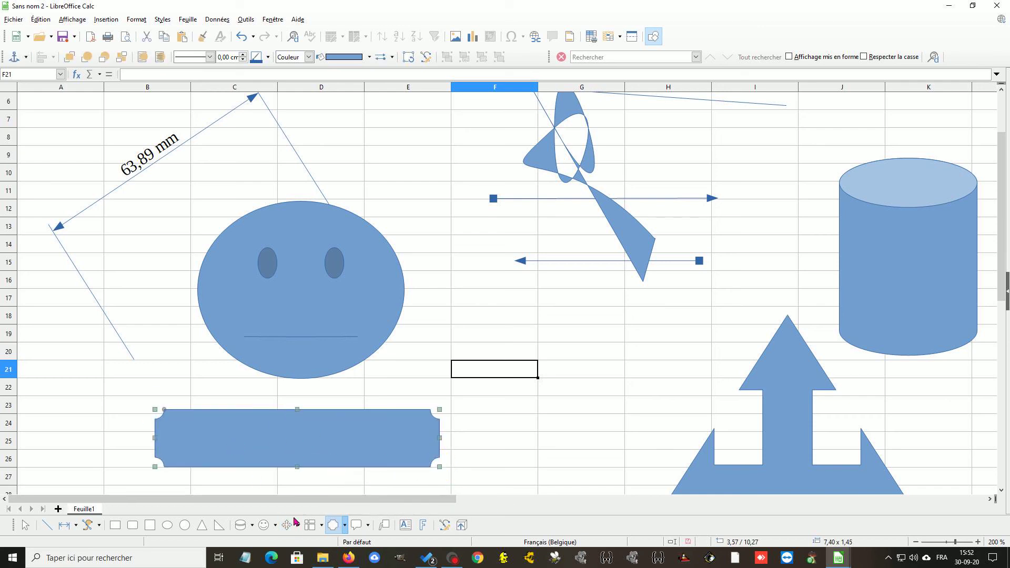
# Step: Draw an elliptical speech-bubble callout about 4.53 × 1.77 cm over columns F–H, rows 21 to 25
pyautogui.click(368, 526)
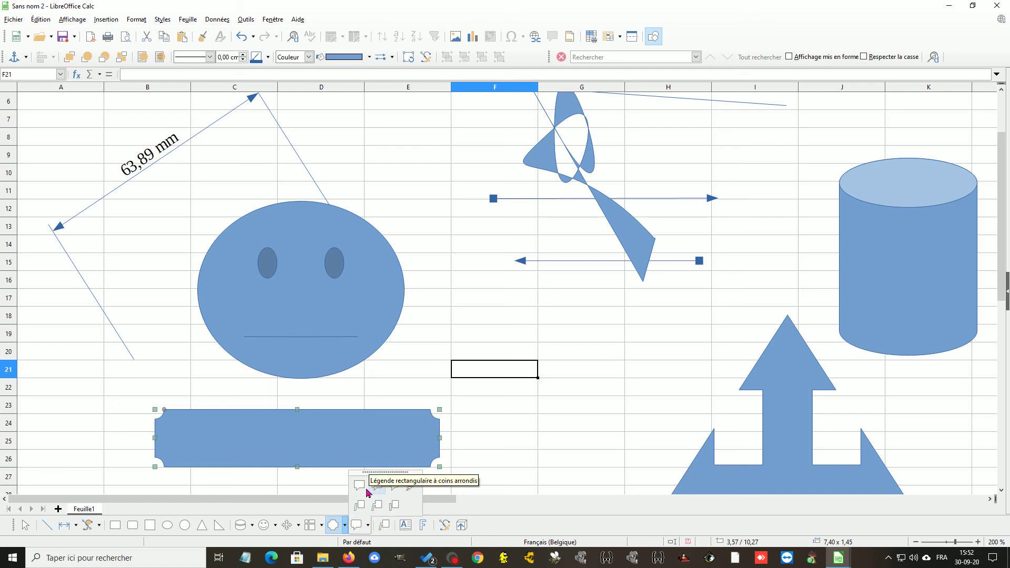
pyautogui.click(394, 485)
pyautogui.moveTo(508, 442); pyautogui.dragTo(682, 371)
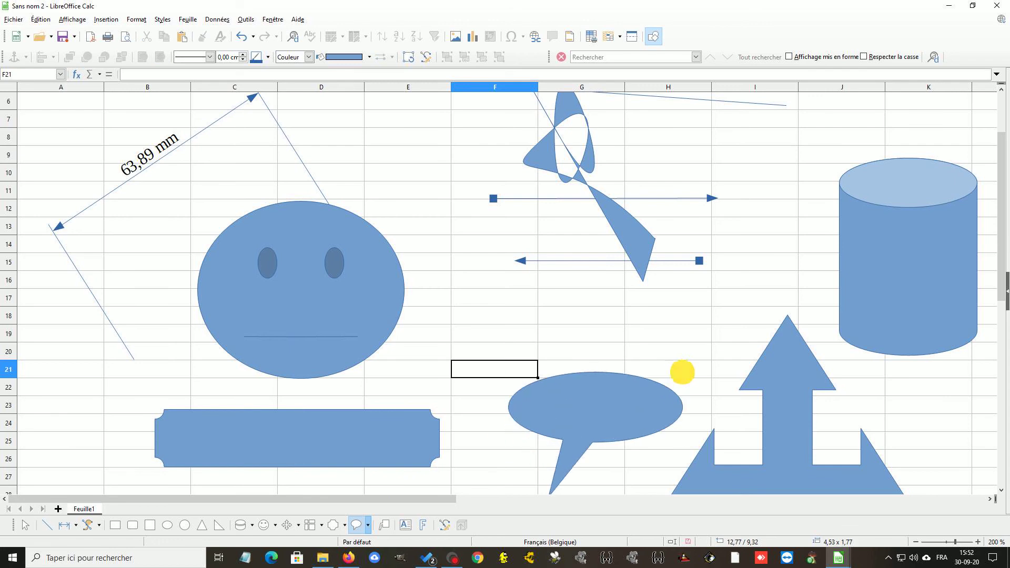
# Step: Insert a text box about 5.68 × 2.03 cm over columns H–J, rows 7 to 11, containing "Bonjour"
pyautogui.click(404, 526)
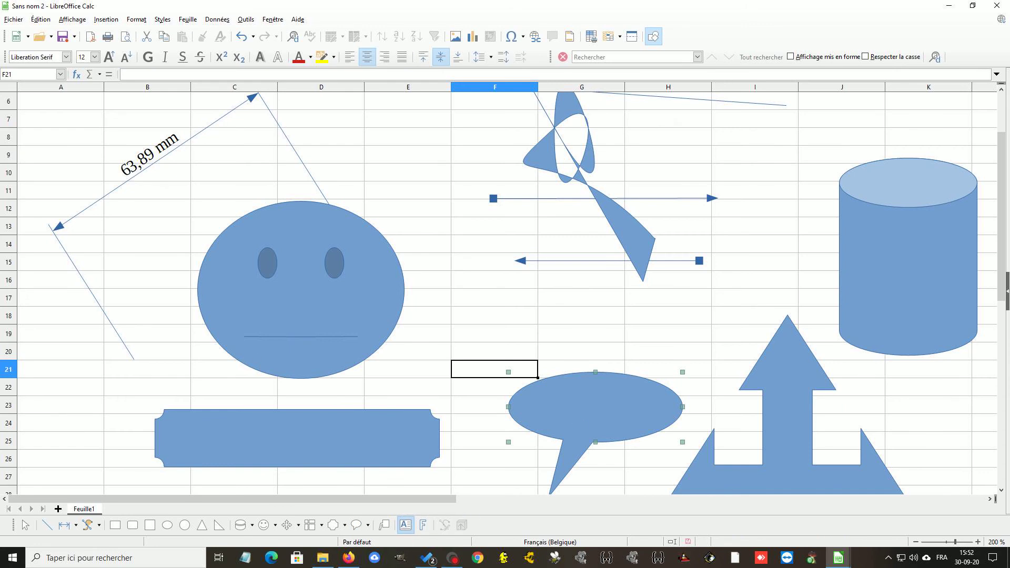
pyautogui.moveTo(665, 120); pyautogui.dragTo(886, 202)
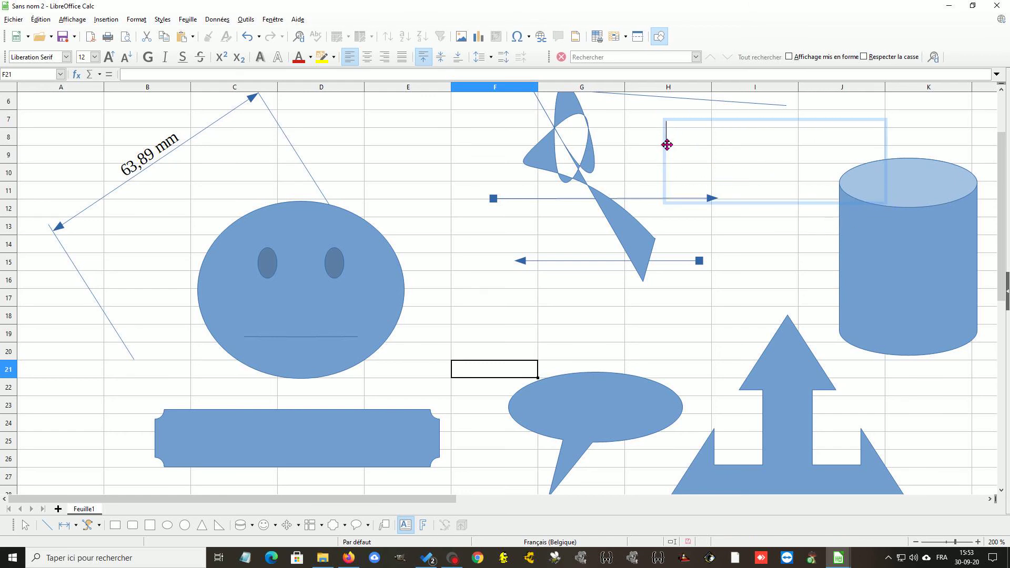
pyautogui.press('shift')
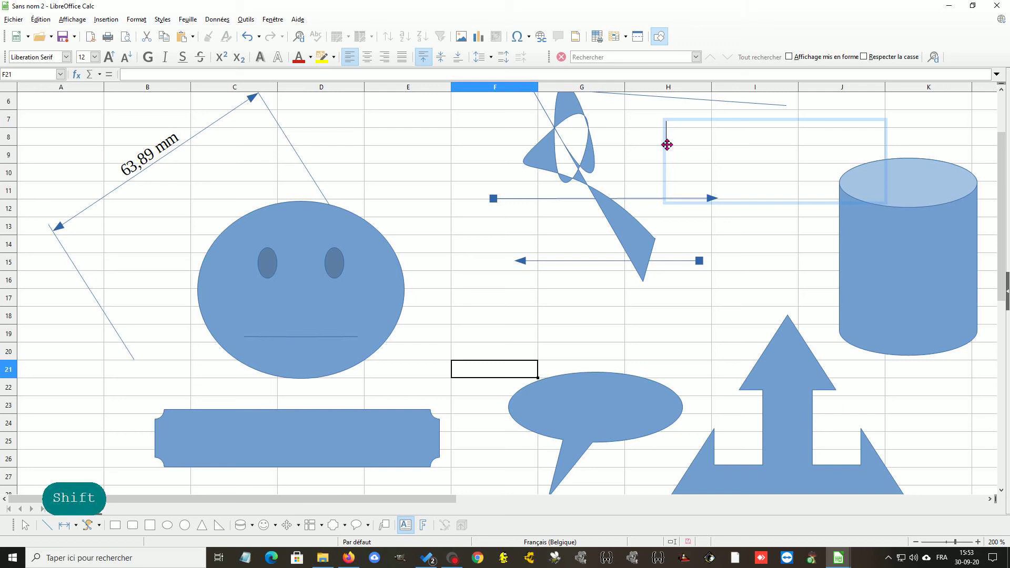
pyautogui.write('Bonjou')
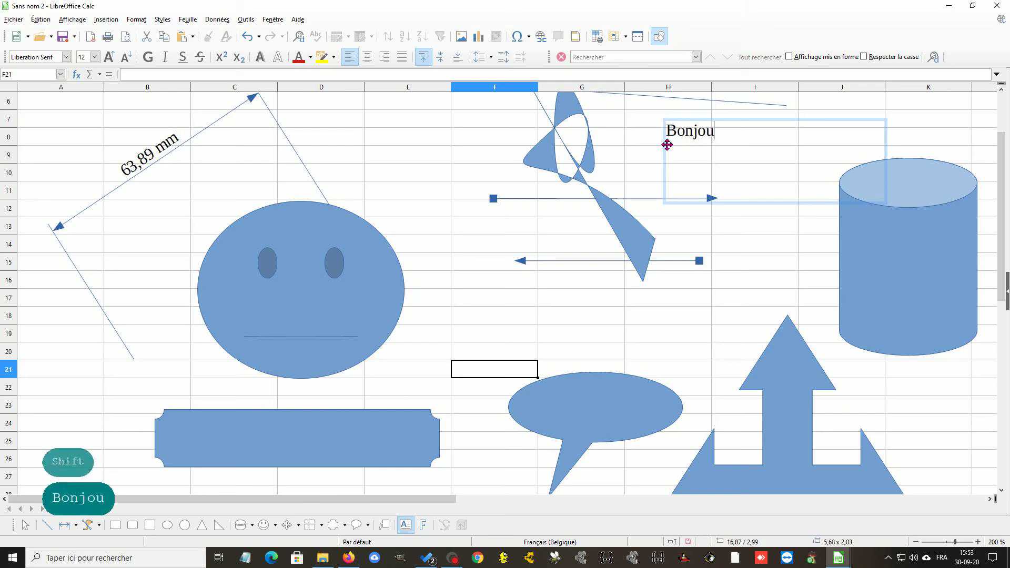
pyautogui.write('r')
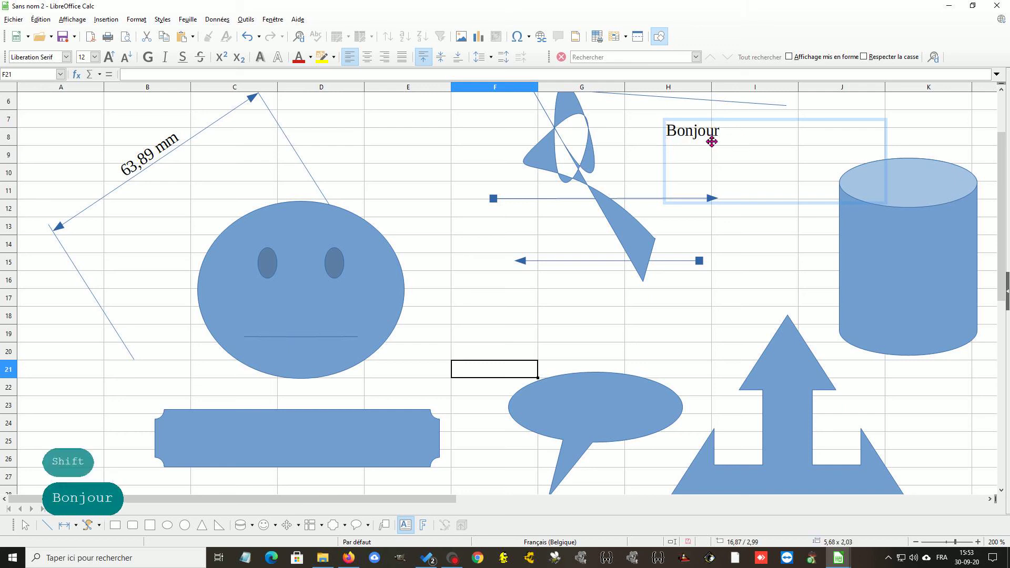
# Step: Format the word "Bonjour" in the text box as 18 pt, bold and red
pyautogui.moveTo(722, 131); pyautogui.dragTo(664, 130)
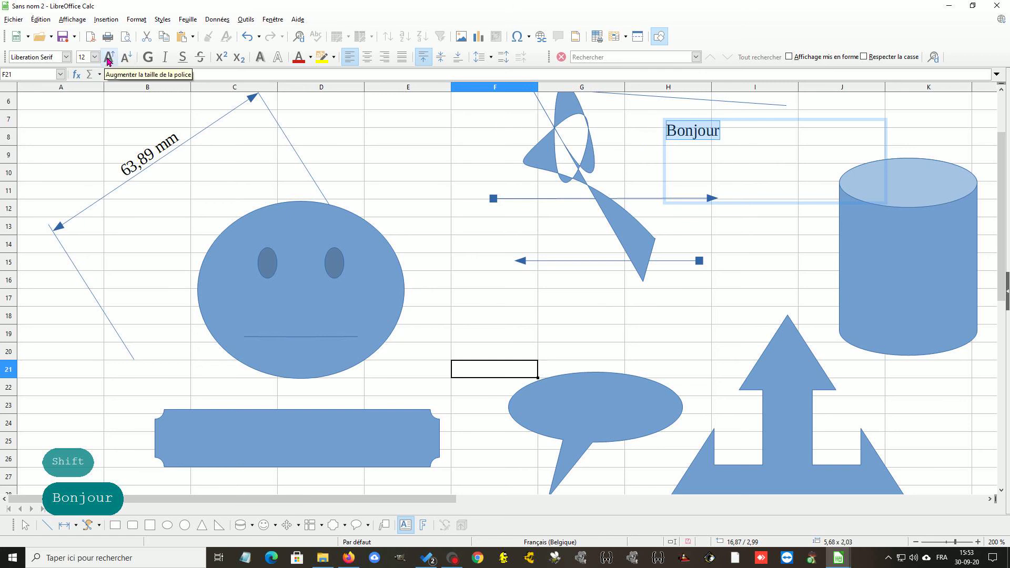
pyautogui.click(110, 56)
pyautogui.click(111, 57)
pyautogui.click(110, 57)
pyautogui.click(111, 56)
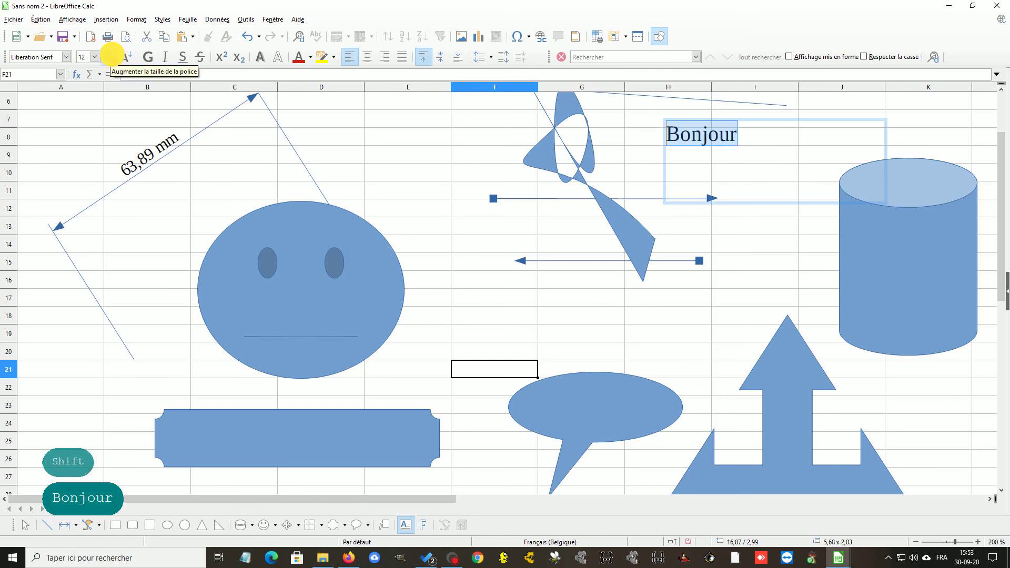
pyautogui.click(111, 56)
pyautogui.click(147, 57)
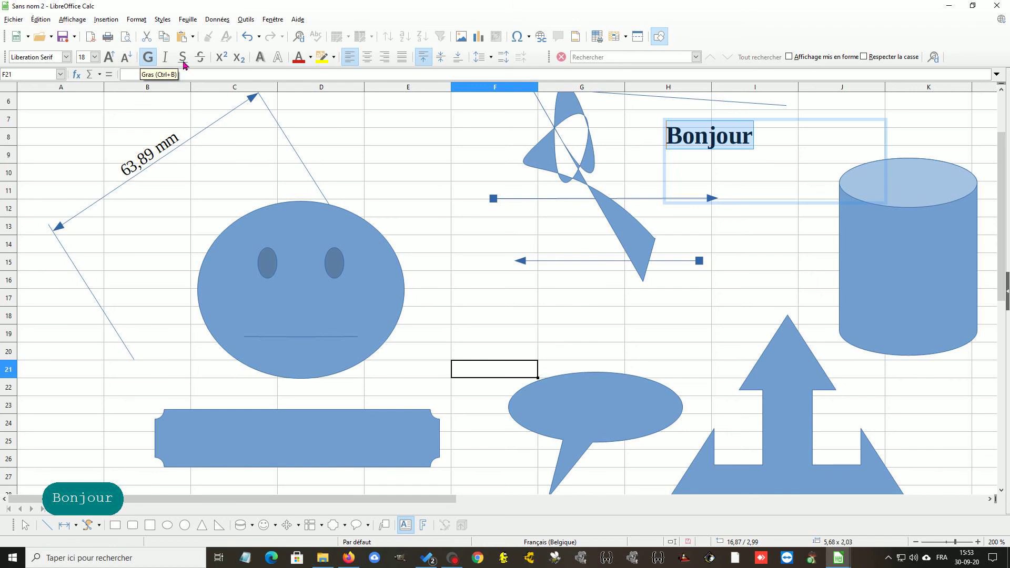
pyautogui.click(309, 59)
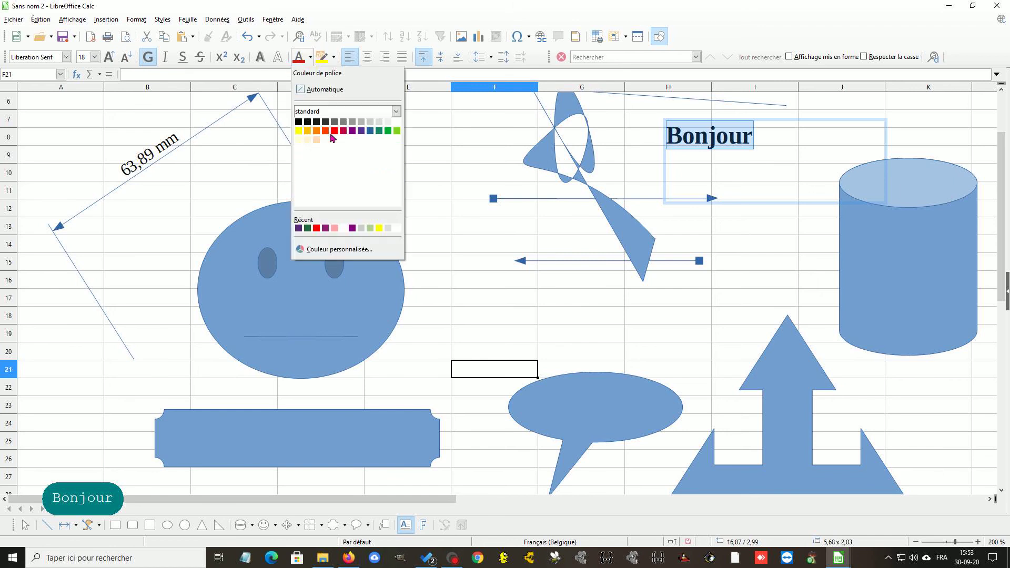
pyautogui.click(332, 130)
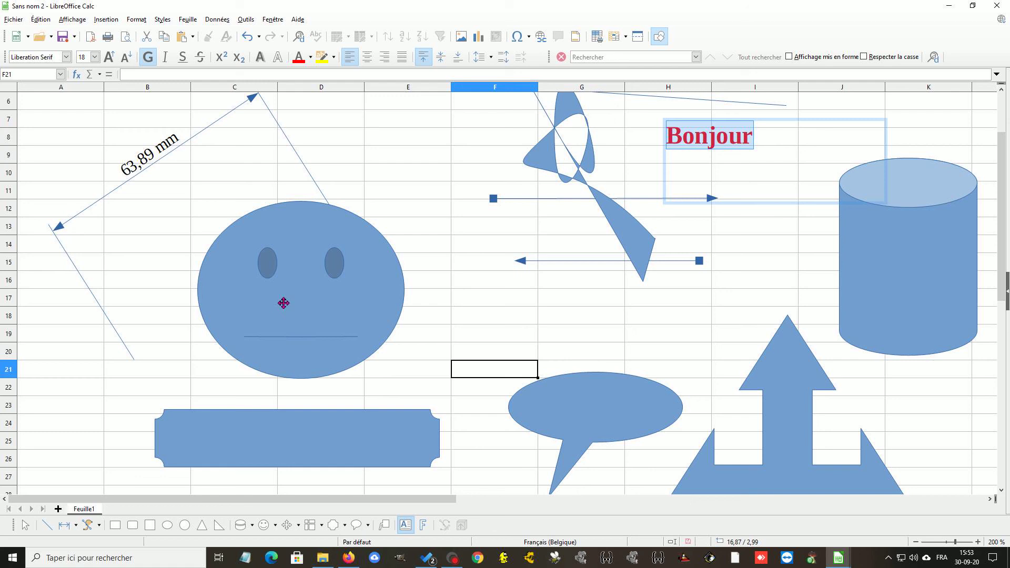
# Step: Turn on point editing for the smiley face and shift it slightly up and left to about 4.56 / 4.76 cm
pyautogui.click(171, 412)
pyautogui.click(282, 301)
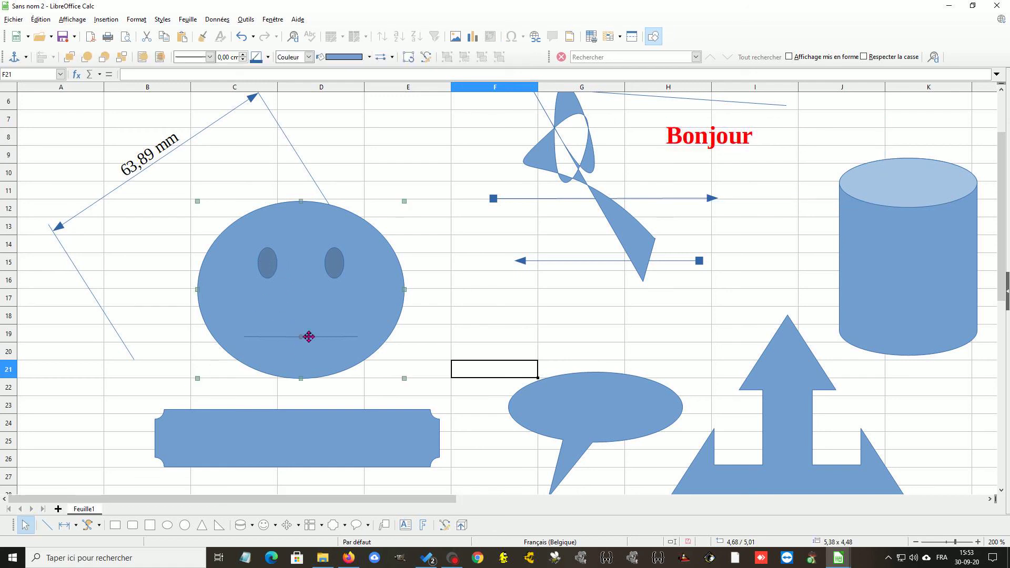
pyautogui.rightClick(304, 339)
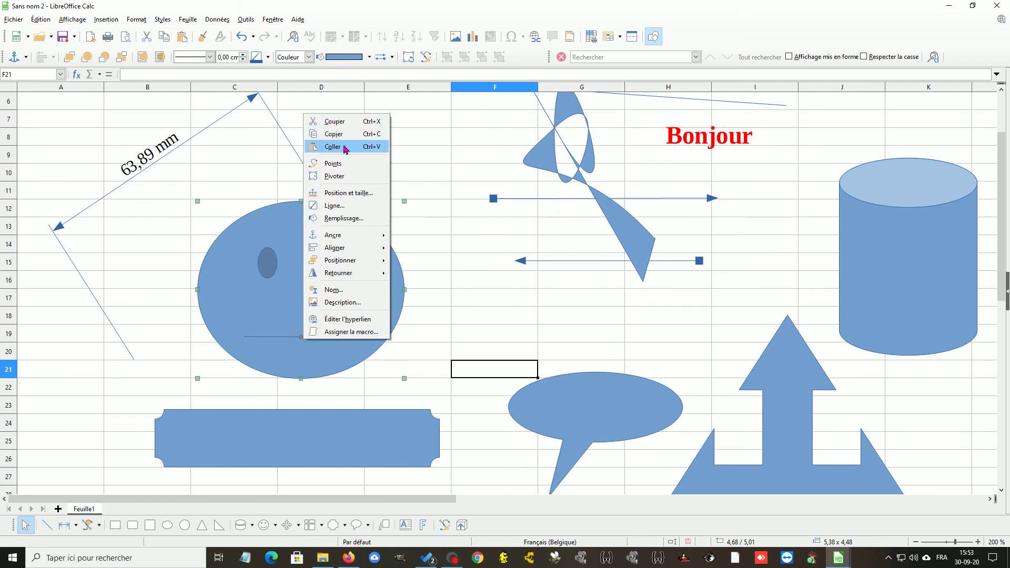
pyautogui.click(326, 165)
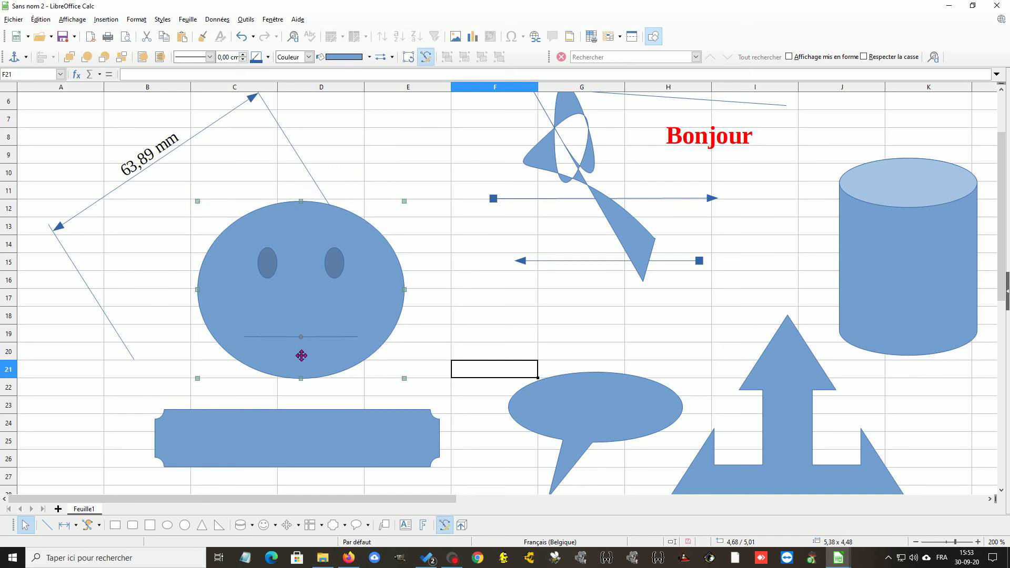
pyautogui.moveTo(300, 376)
pyautogui.mouseDown()
pyautogui.moveTo(300, 392)
pyautogui.moveTo(296, 367)
pyautogui.mouseUp()
pyautogui.moveTo(398, 372)
pyautogui.mouseDown()
pyautogui.moveTo(374, 376)
pyautogui.moveTo(398, 369)
pyautogui.mouseUp()
# Step: Rotate the smiley face freehand about its centre until it is upside down, at about 178°
pyautogui.rightClick(316, 294)
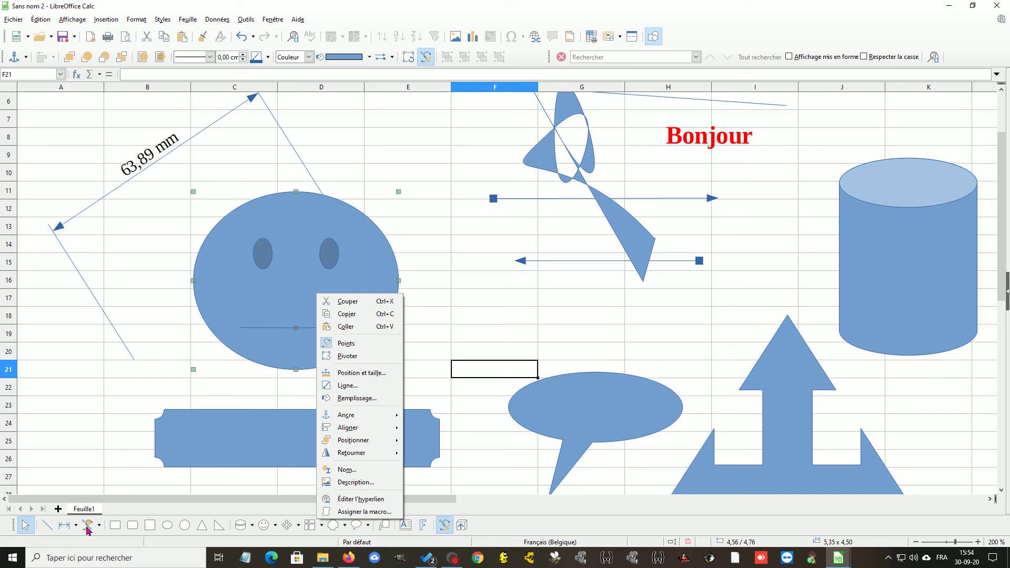
pyautogui.click(347, 356)
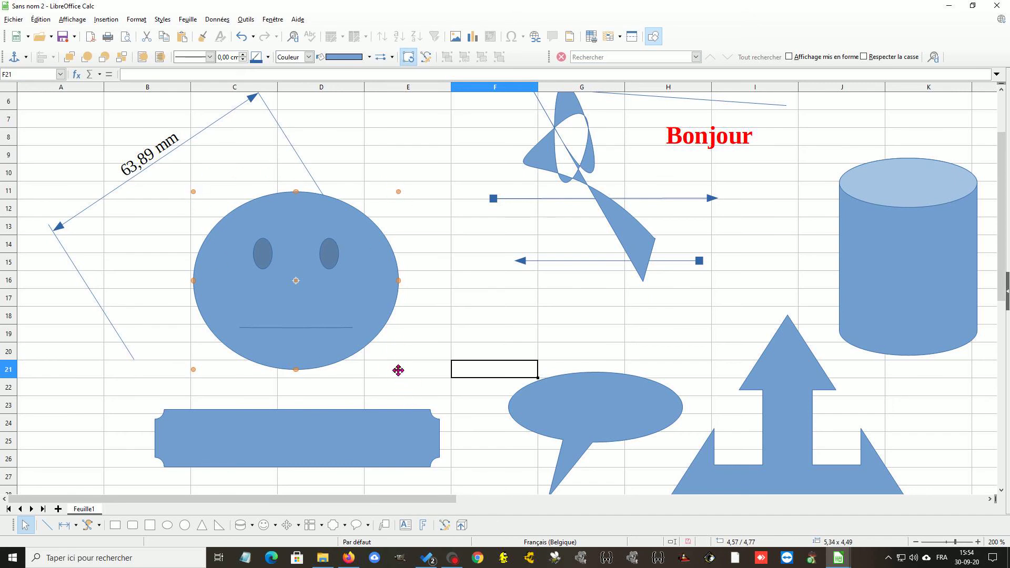
pyautogui.moveTo(398, 371); pyautogui.dragTo(302, 401)
pyautogui.moveTo(223, 380); pyautogui.dragTo(221, 210)
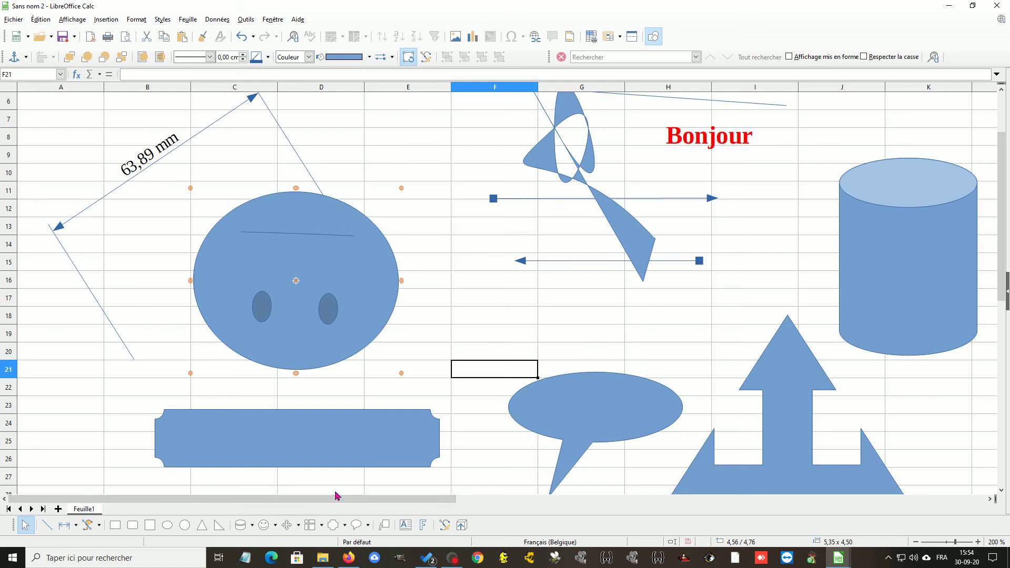
# Step: Set the smiley face's rotation angle to 90° in its position and size settings
pyautogui.rightClick(300, 306)
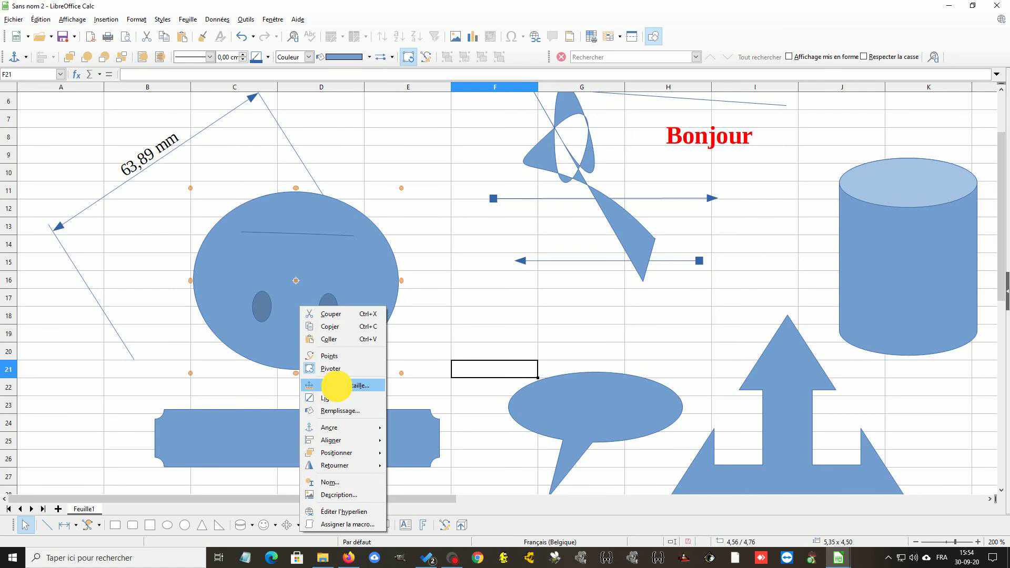
pyautogui.click(339, 388)
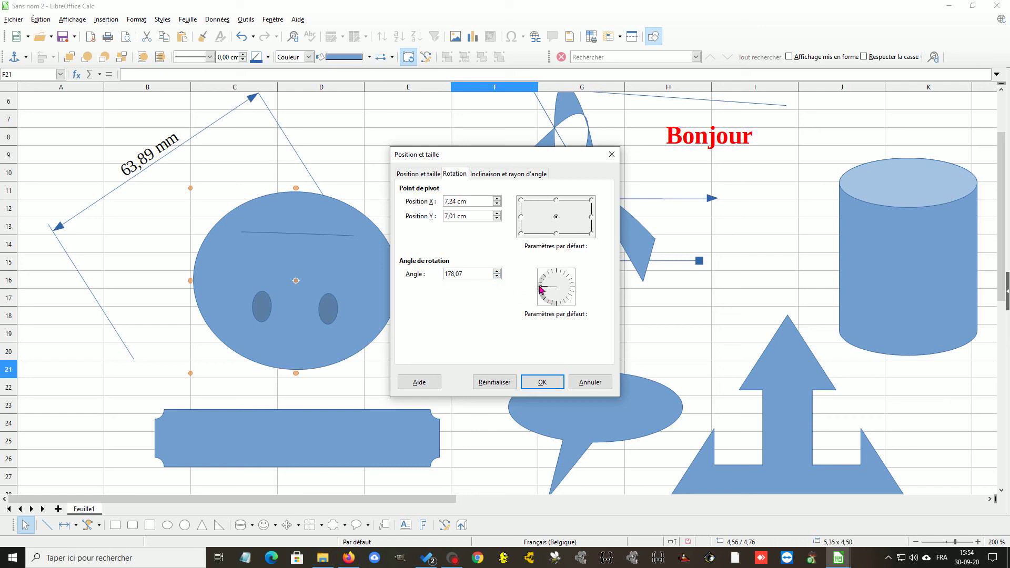
pyautogui.moveTo(540, 288); pyautogui.dragTo(556, 270)
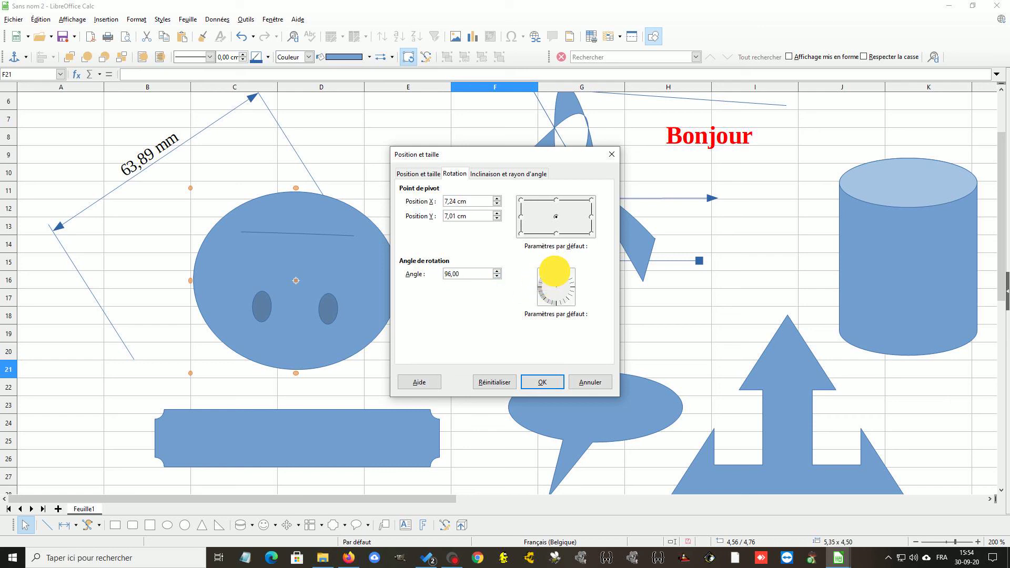
pyautogui.click(542, 383)
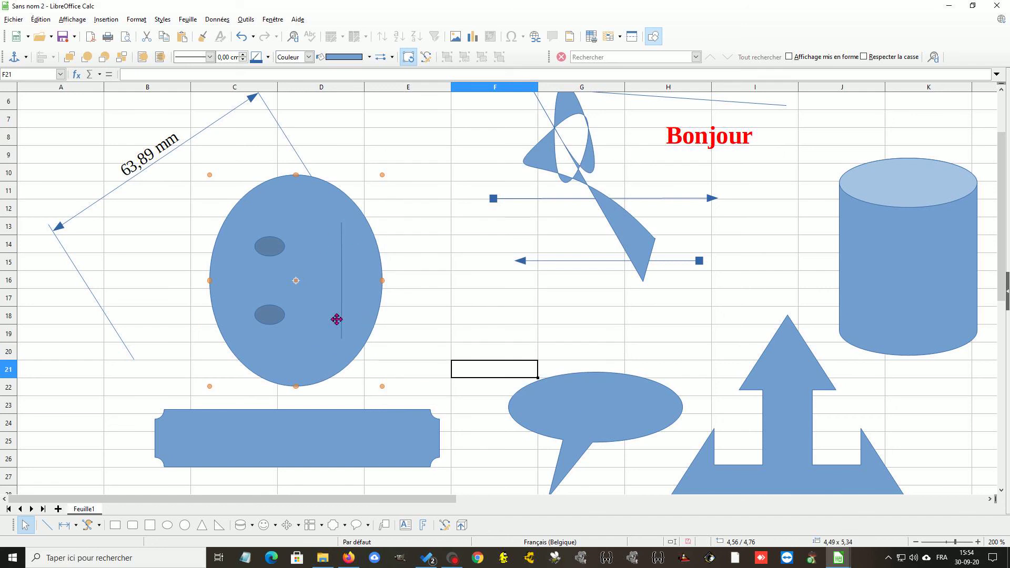
pyautogui.rightClick(296, 292)
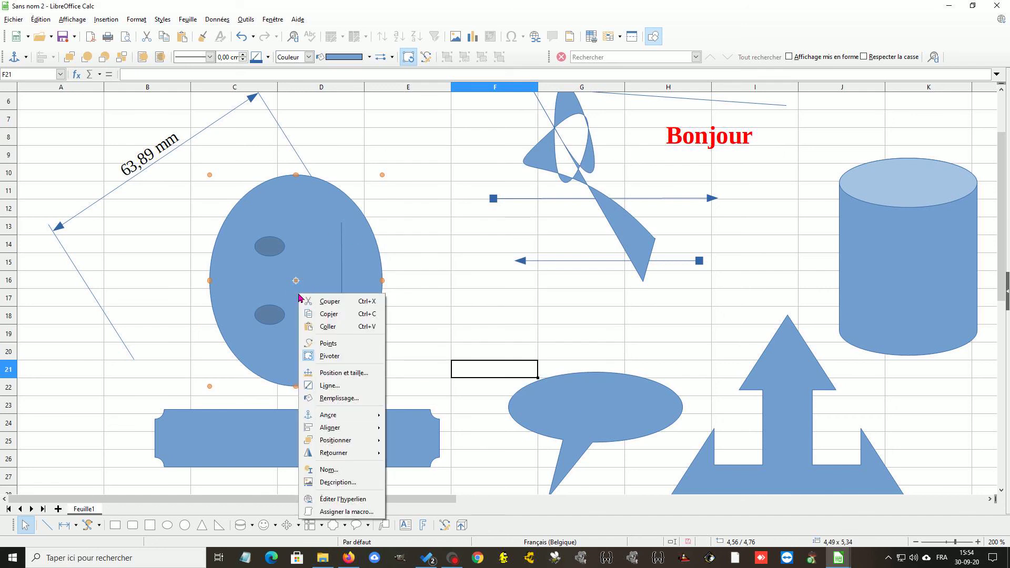
pyautogui.click(335, 373)
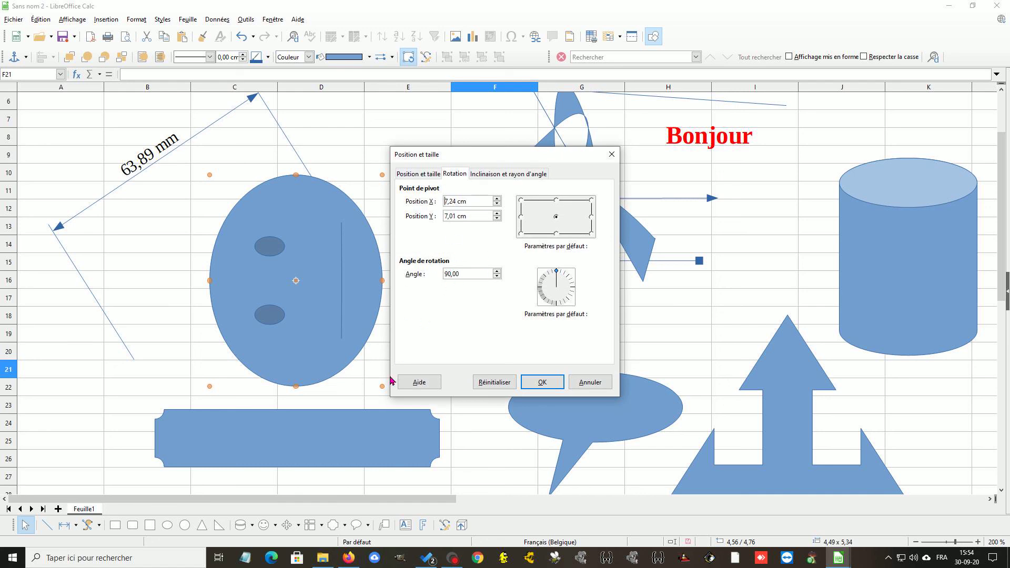
pyautogui.click(590, 382)
# Step: Format the smiley face's outline with the Point fin line style, Mauve colour and 0,10 cm width
pyautogui.rightClick(301, 321)
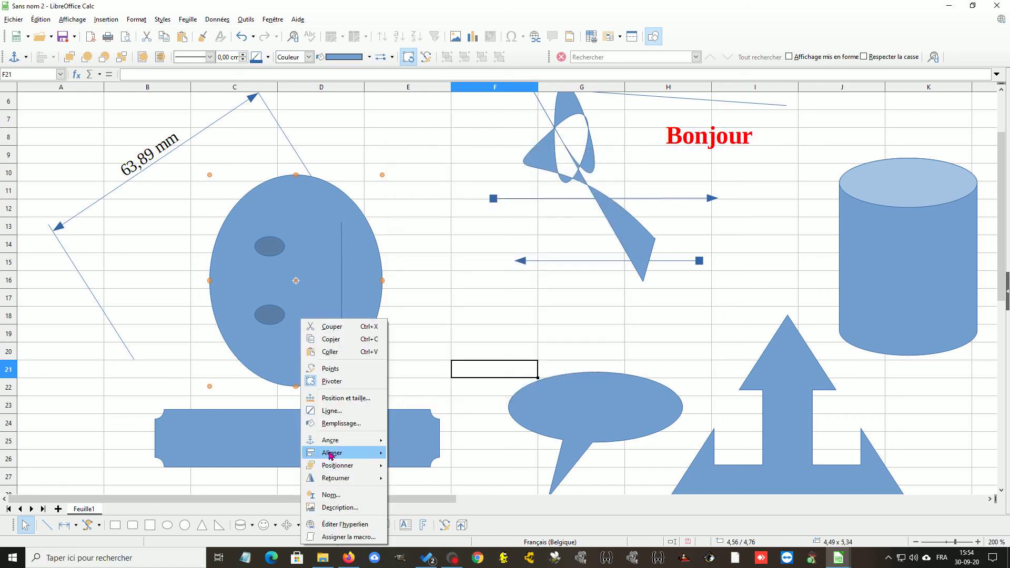
pyautogui.click(331, 412)
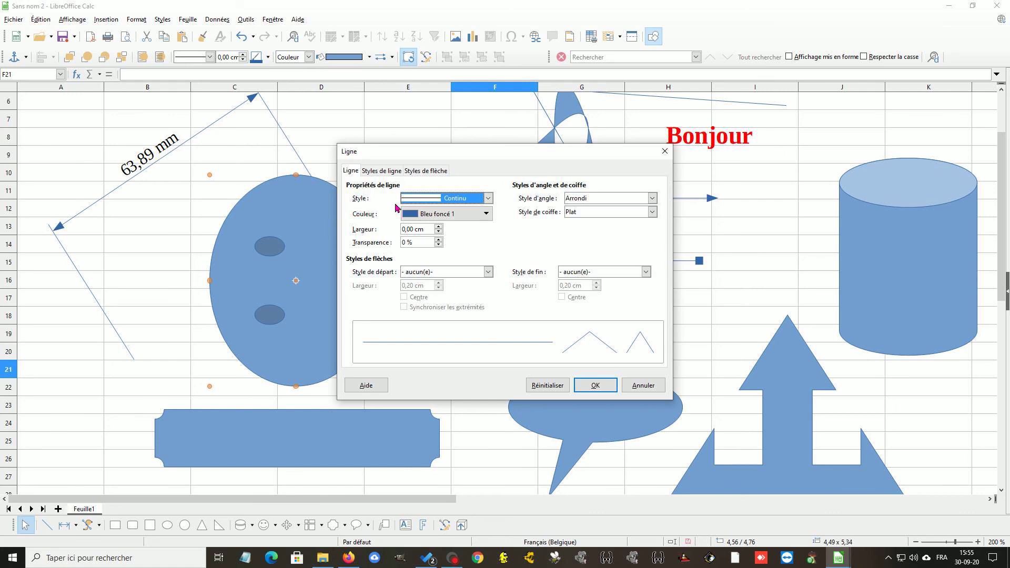
pyautogui.click(488, 199)
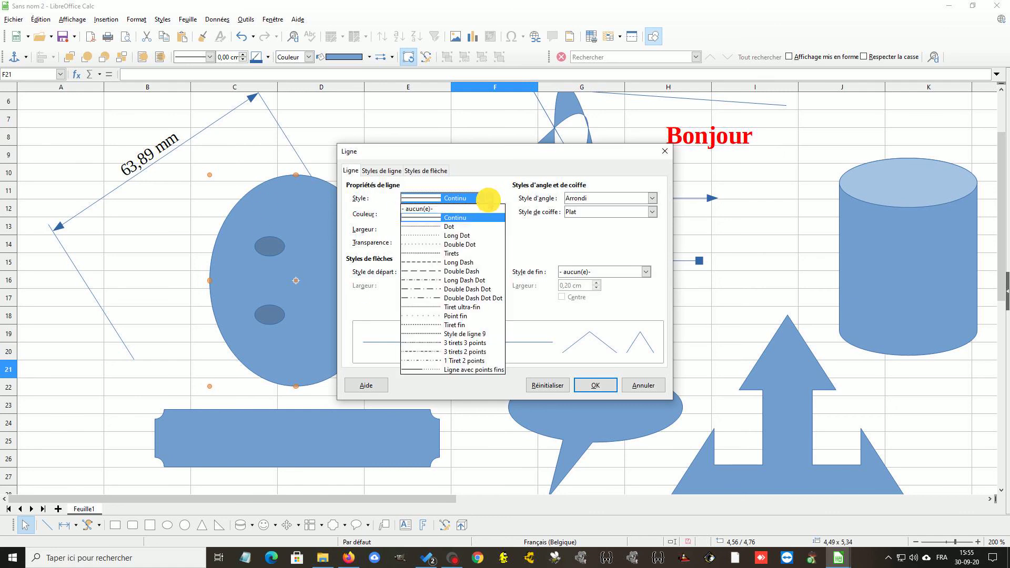
pyautogui.click(439, 319)
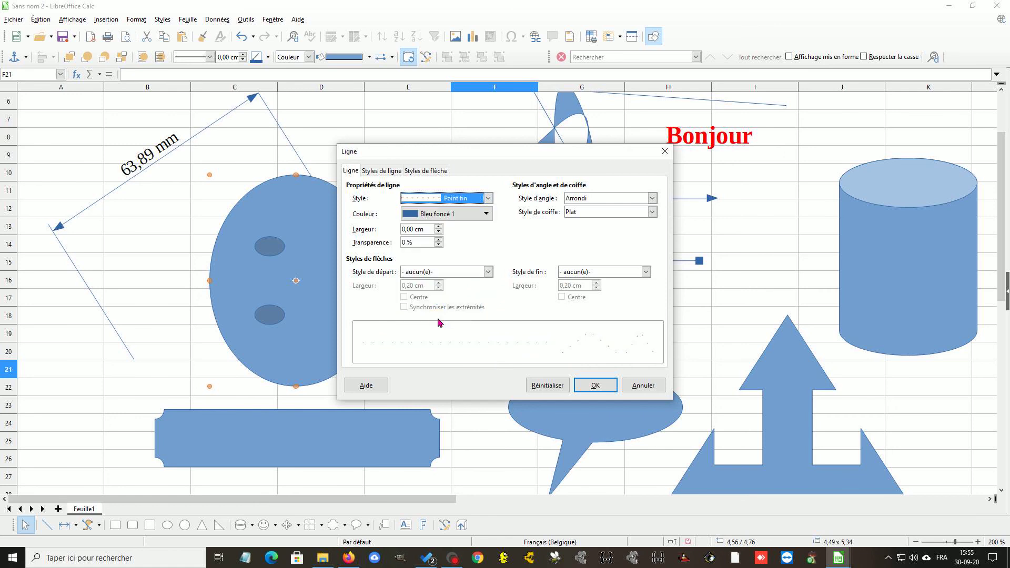
pyautogui.click(486, 214)
pyautogui.click(462, 250)
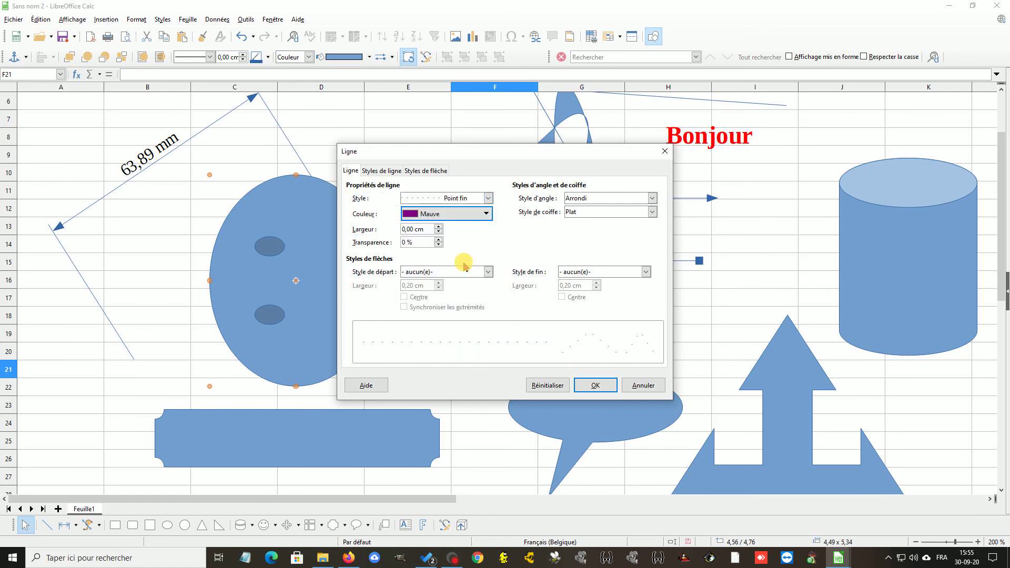
pyautogui.click(438, 227)
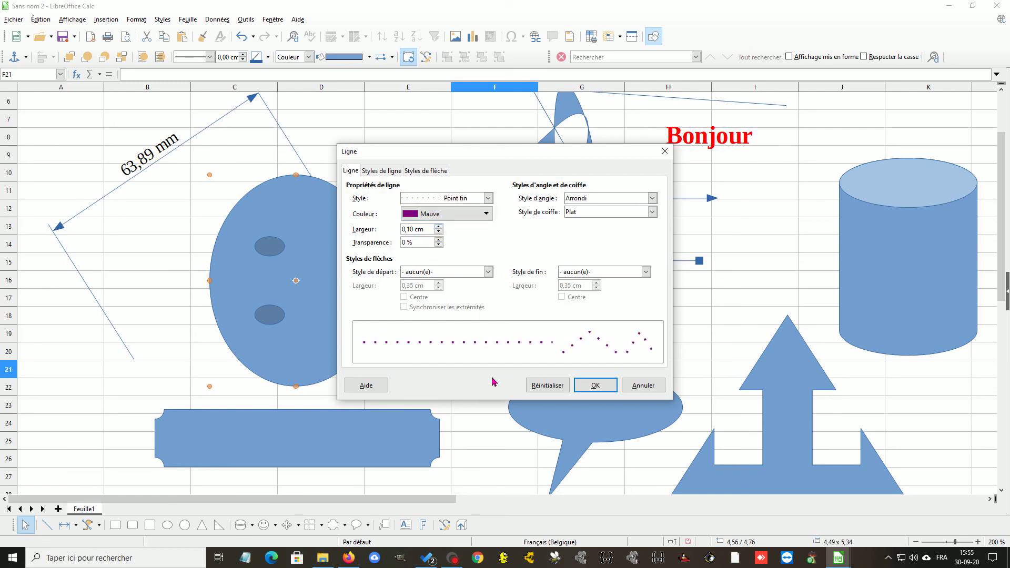
pyautogui.click(595, 385)
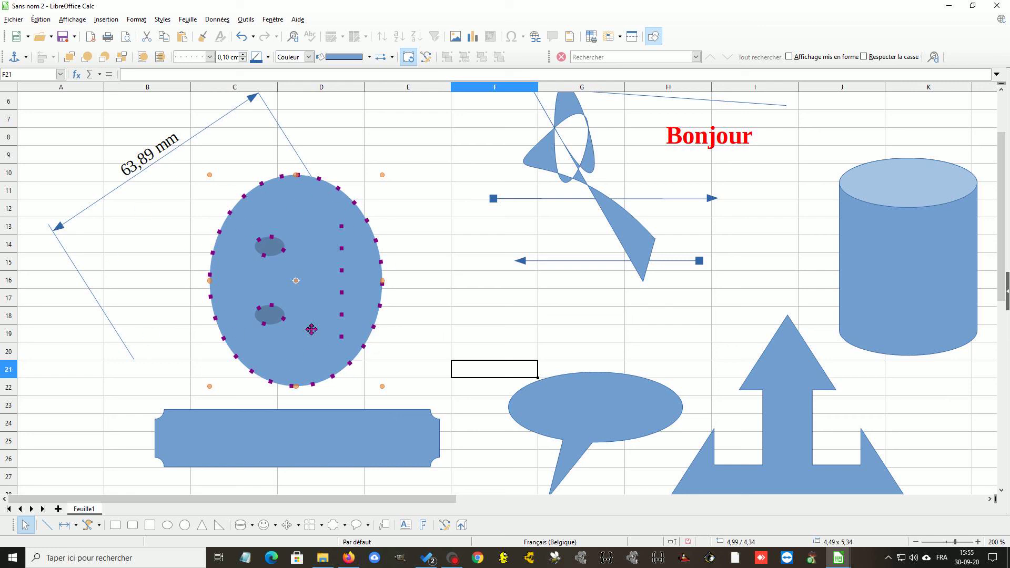
# Step: Examine the line style settings and the available arrow styles for the smiley face's outline, leaving them unchanged
pyautogui.rightClick(321, 286)
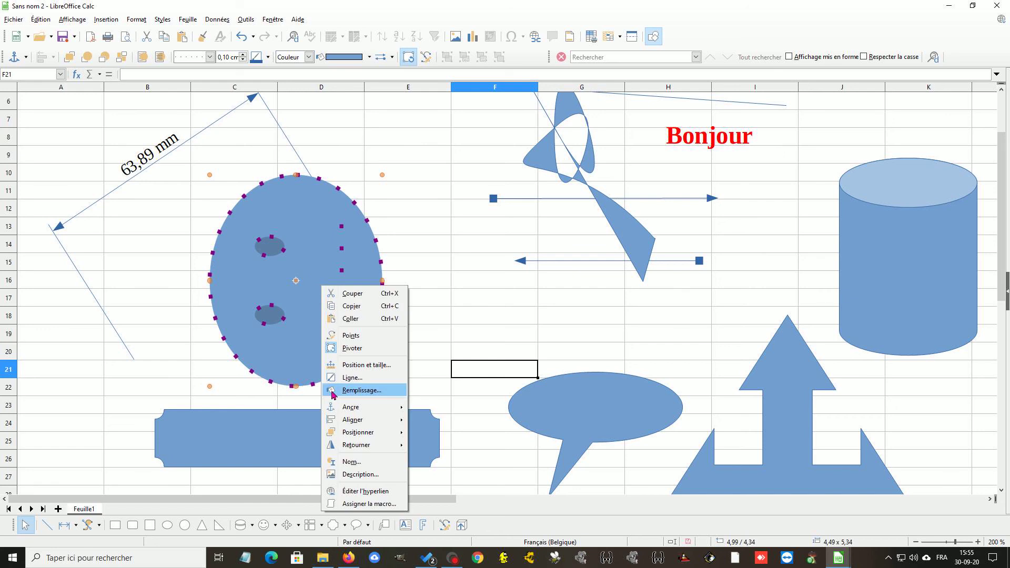
pyautogui.click(352, 377)
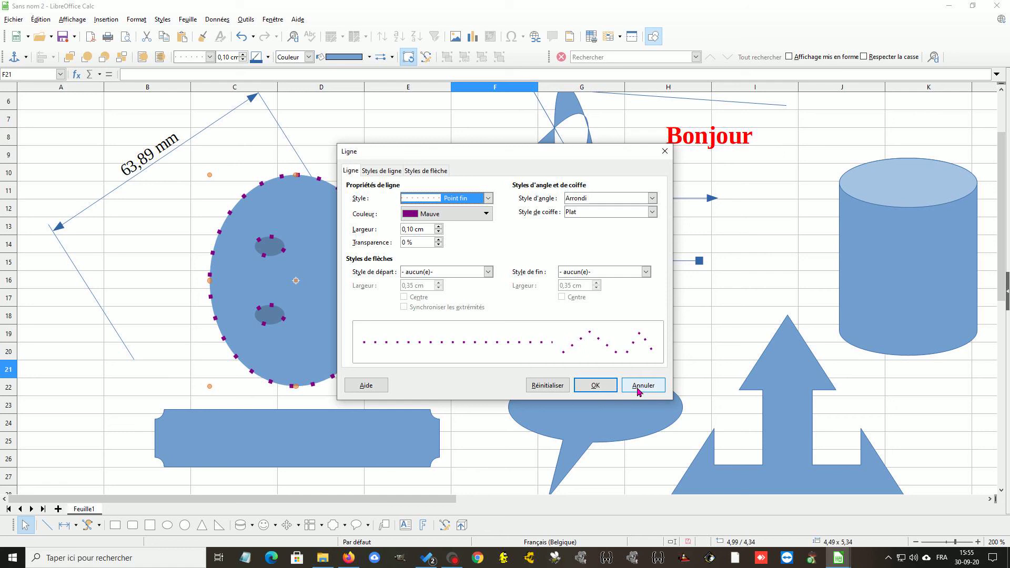
pyautogui.click(378, 175)
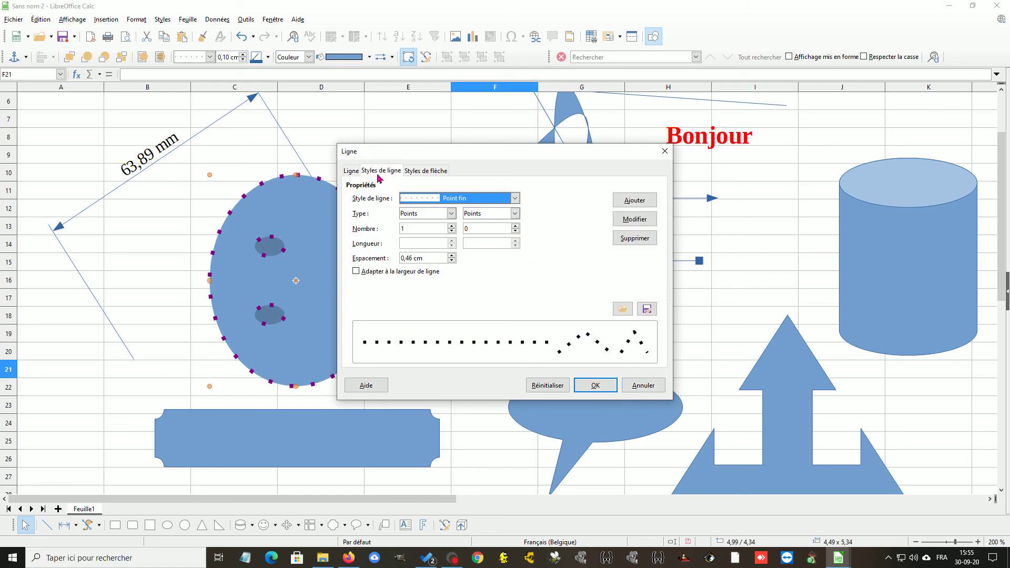
pyautogui.click(438, 172)
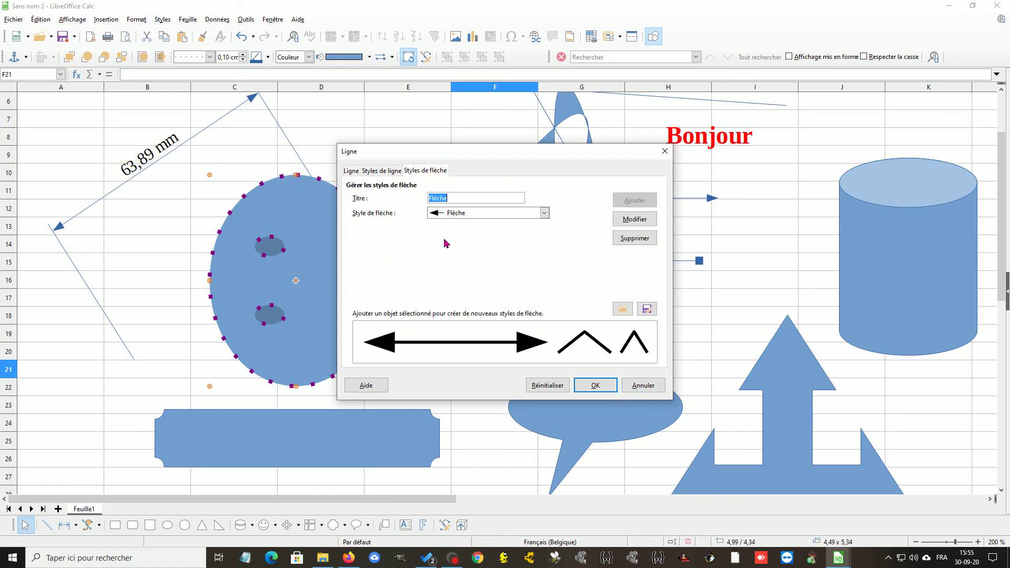
pyautogui.click(545, 212)
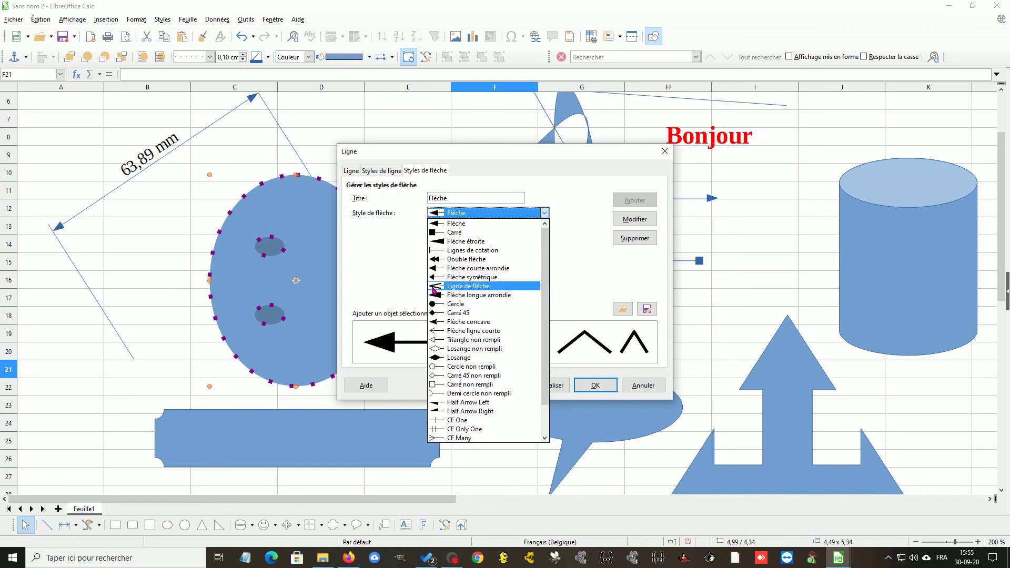
pyautogui.click(542, 189)
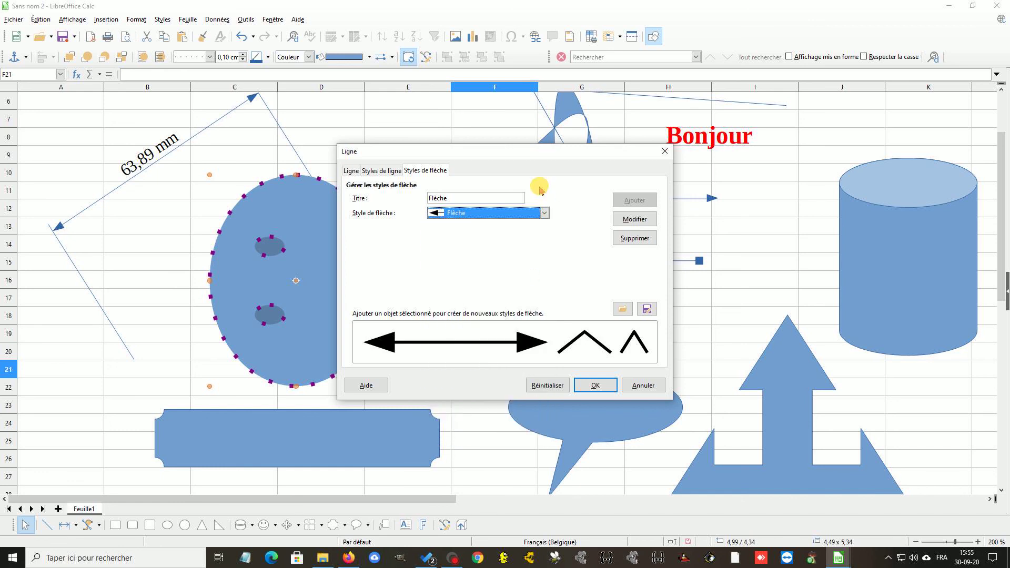
pyautogui.click(664, 150)
# Step: Anchor the smiley face to the cell, and change the anchor so that it resizes with the cell
pyautogui.rightClick(310, 295)
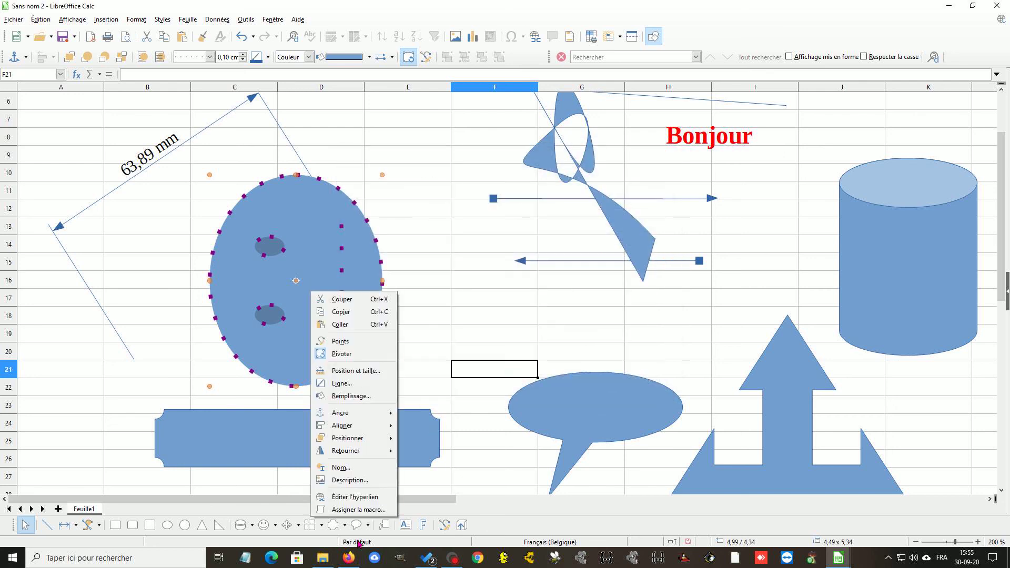
pyautogui.moveTo(341, 432)
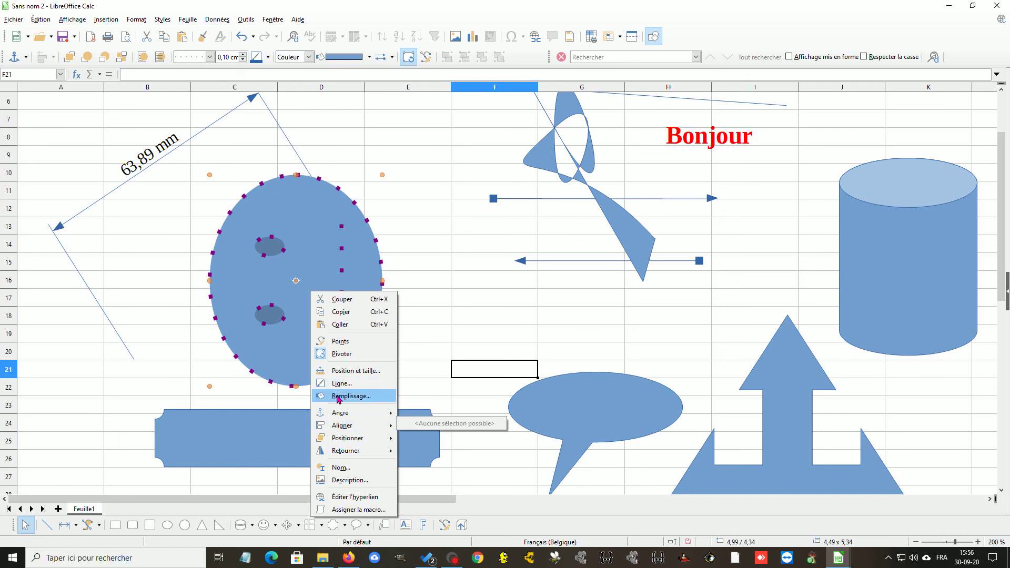
pyautogui.moveTo(384, 415)
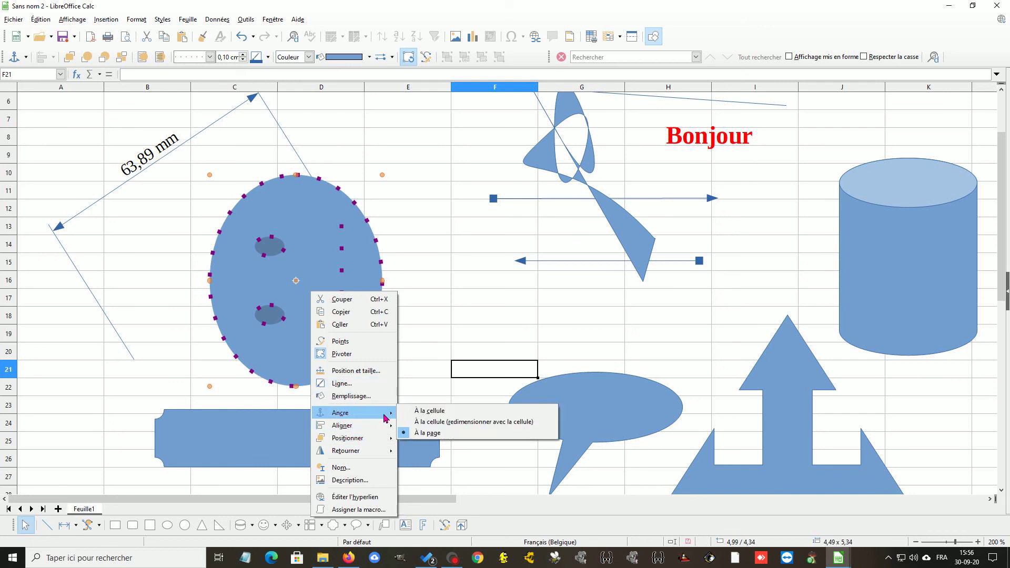
pyautogui.click(427, 412)
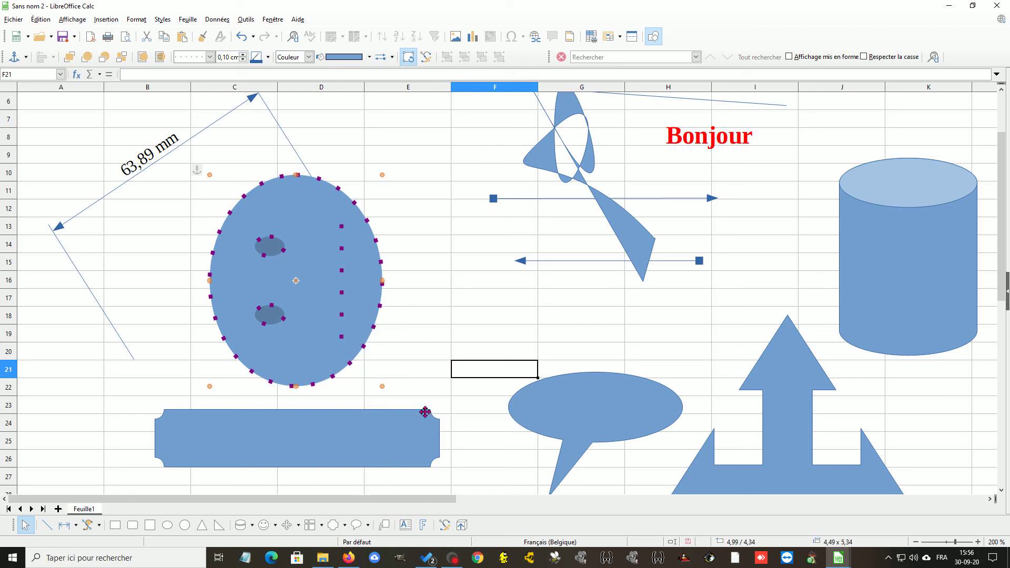
pyautogui.rightClick(276, 236)
pyautogui.moveTo(343, 374)
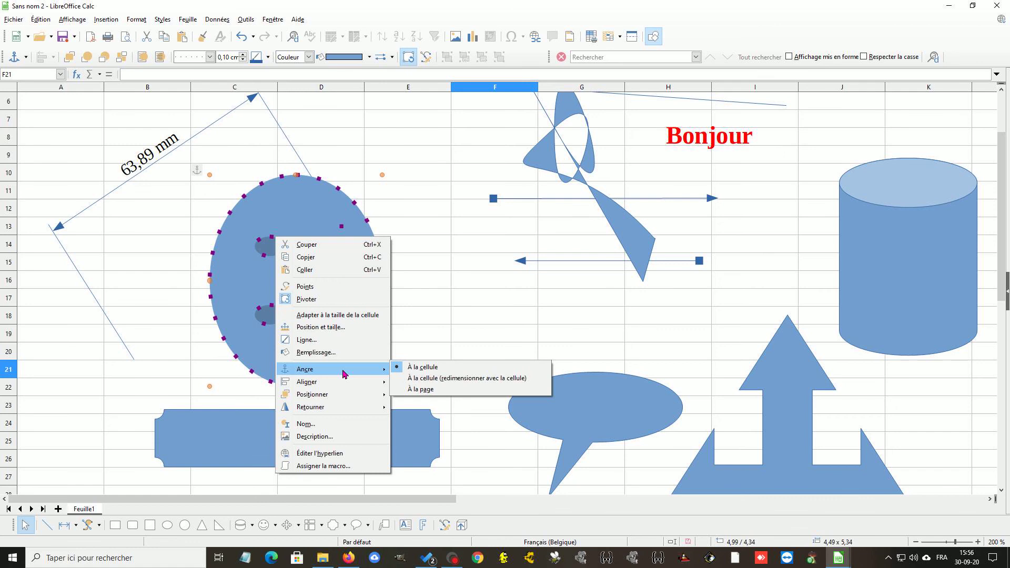
pyautogui.click(449, 379)
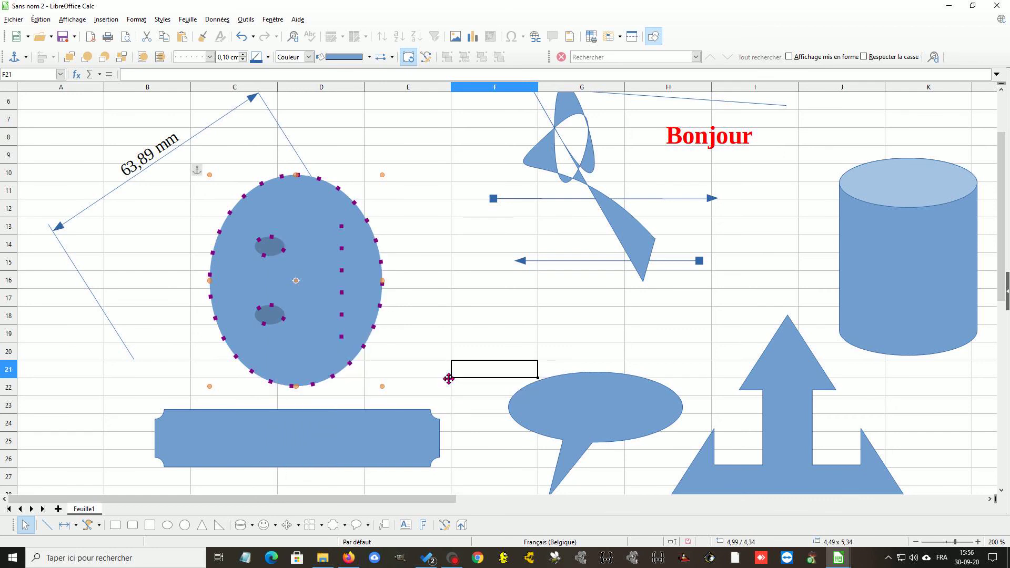
# Step: Flip the smiley face vertically and horizontally
pyautogui.rightClick(301, 315)
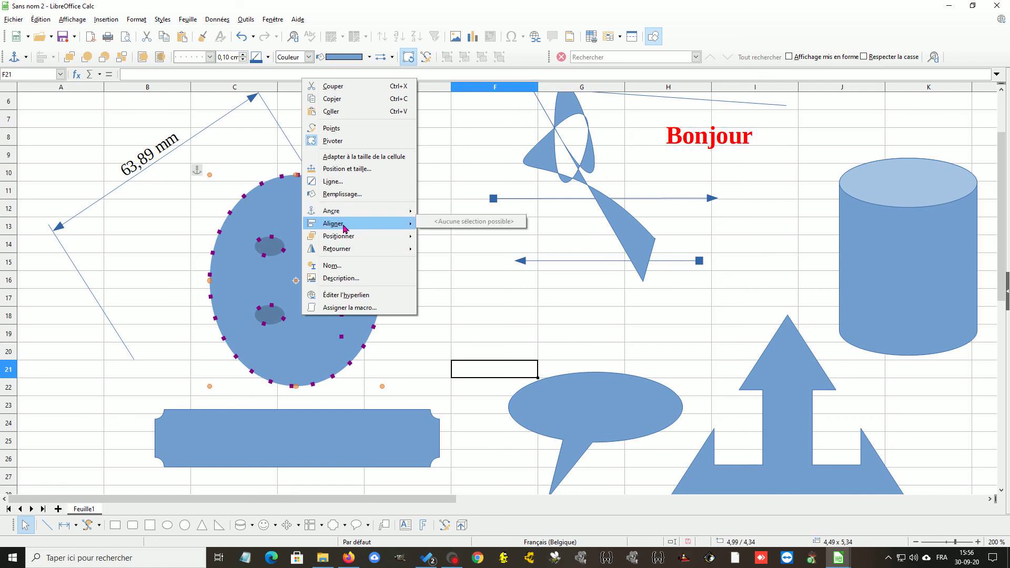
pyautogui.moveTo(351, 238)
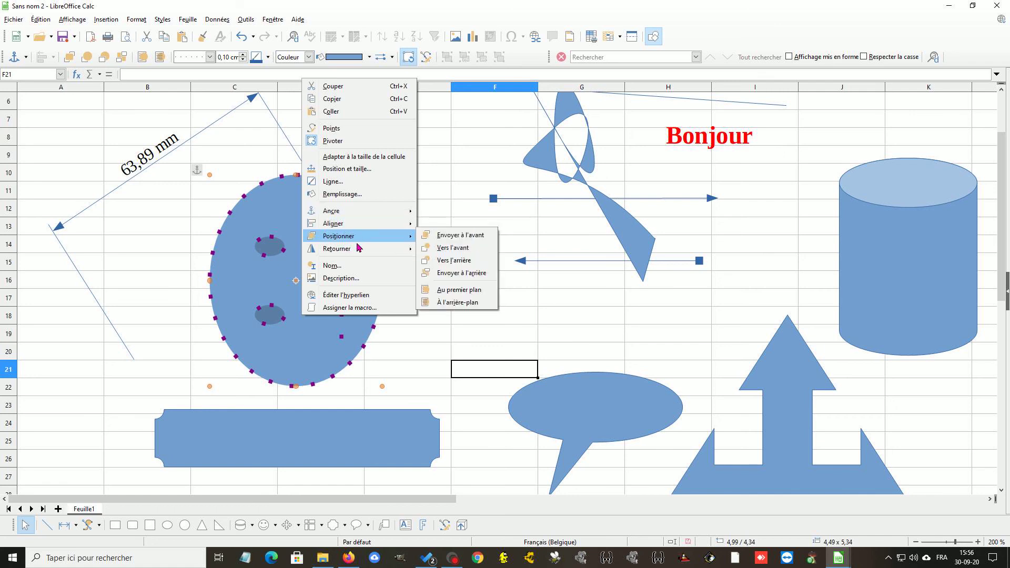
pyautogui.moveTo(388, 253)
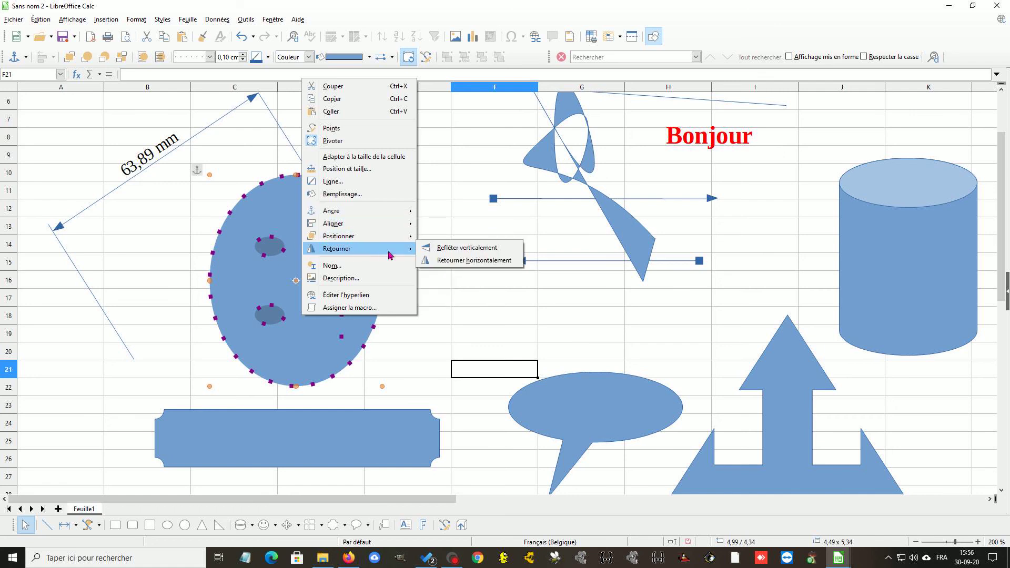
pyautogui.click(446, 248)
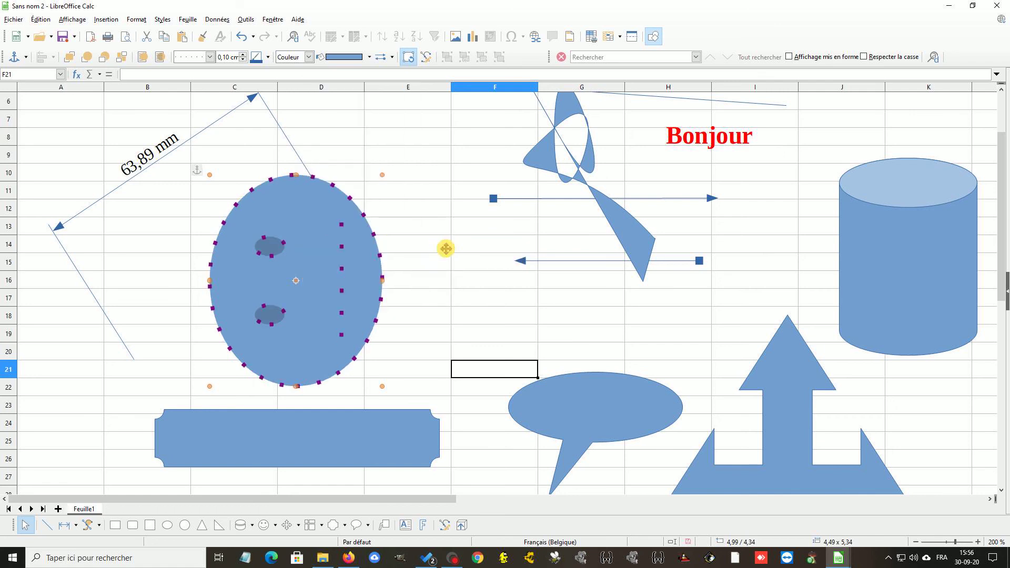
pyautogui.rightClick(287, 238)
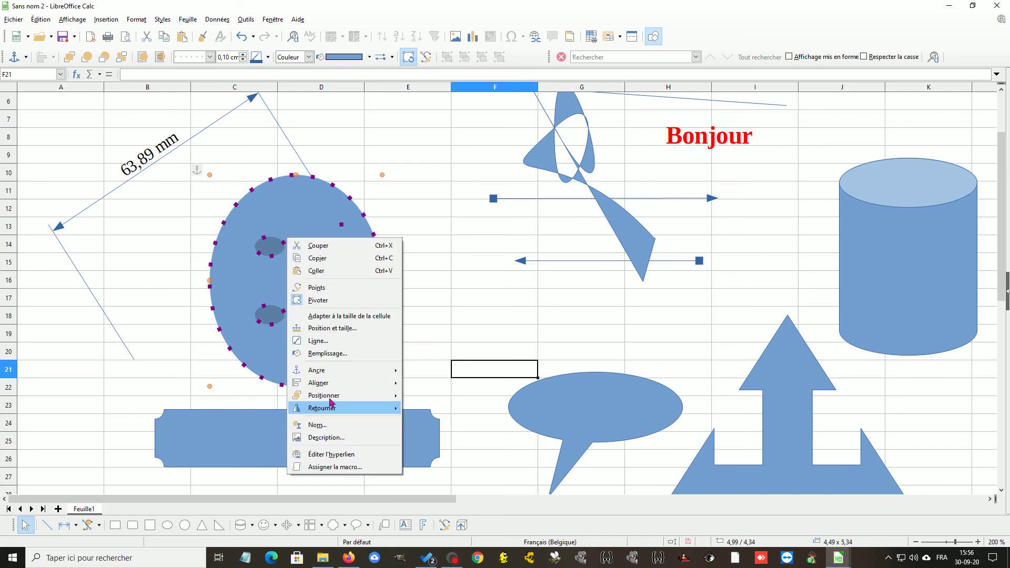
pyautogui.moveTo(353, 410)
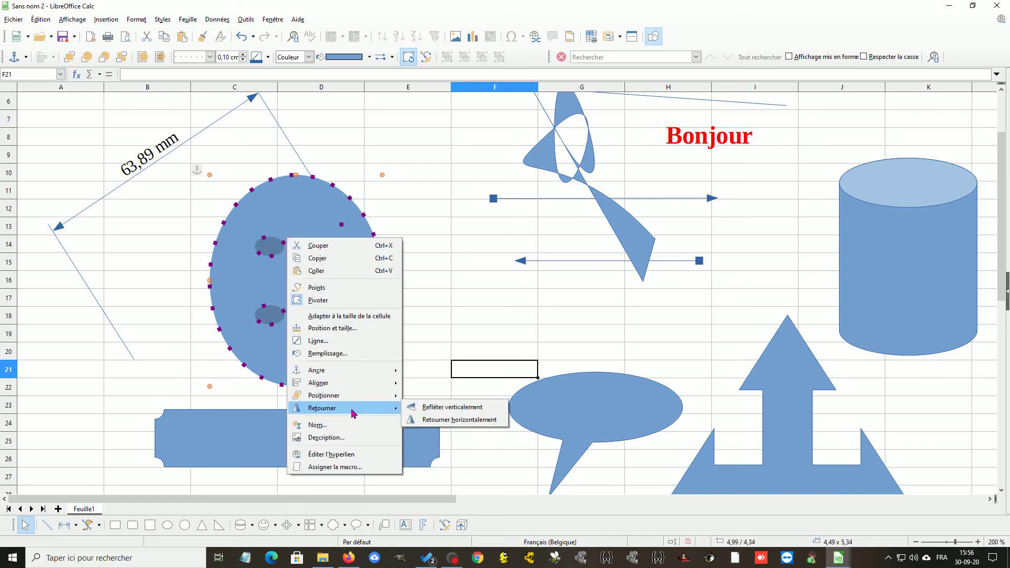
pyautogui.click(450, 419)
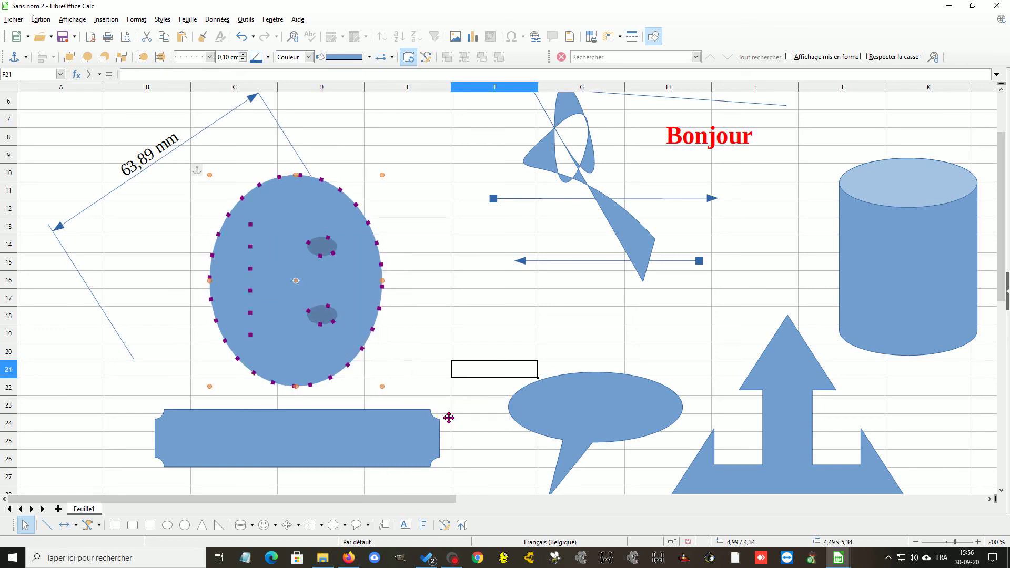
# Step: Mirror the smiley face vertically once more
pyautogui.rightClick(281, 298)
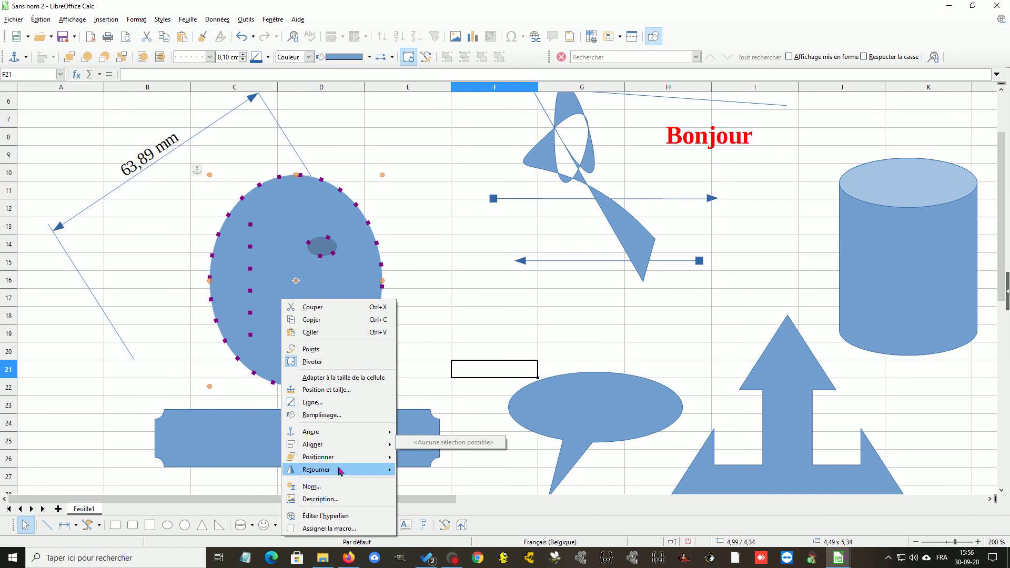
pyautogui.moveTo(377, 470)
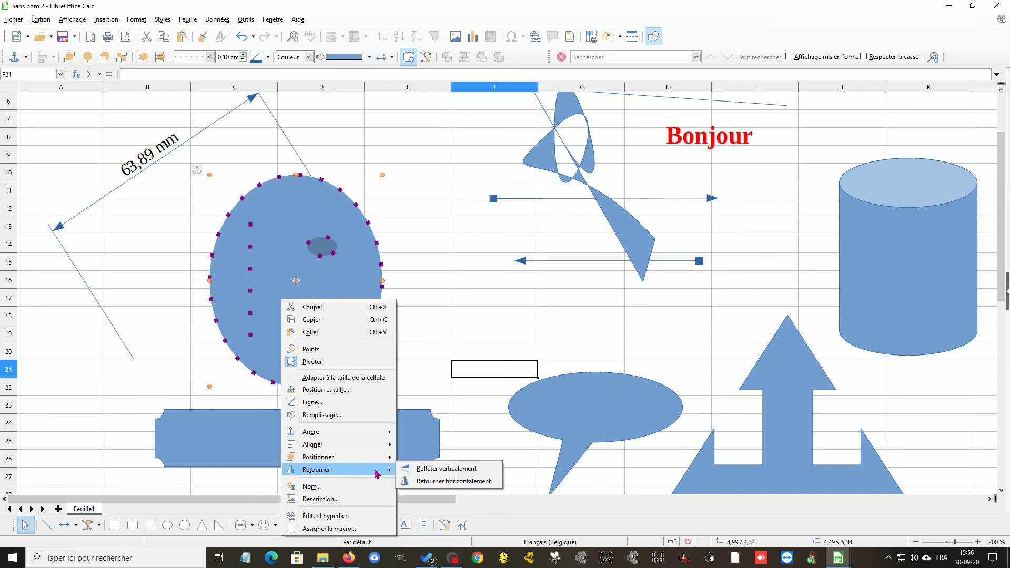
pyautogui.click(444, 470)
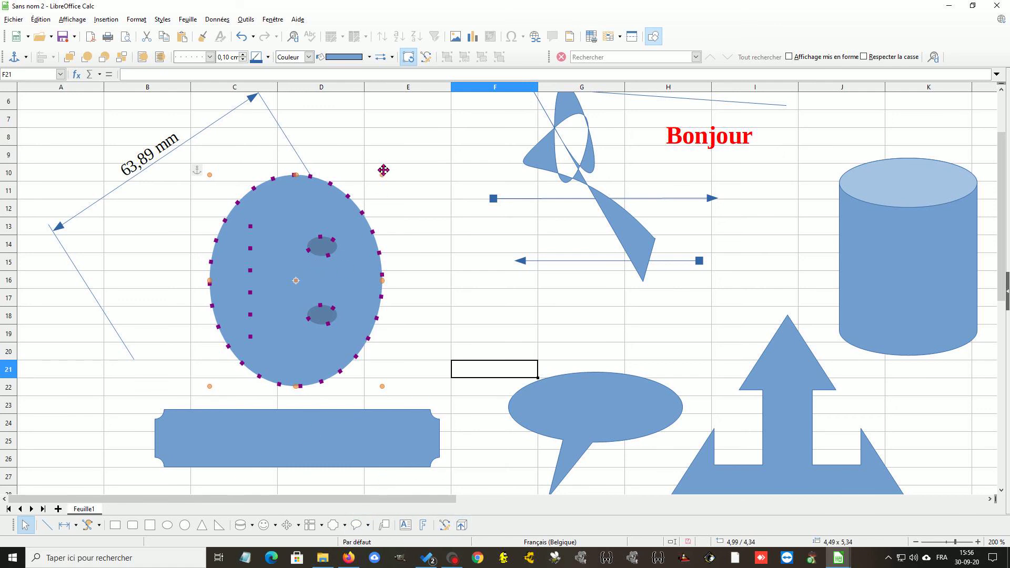
# Step: Select the oval callout, turn on point editing for it and turn that mode off again
pyautogui.click(576, 409)
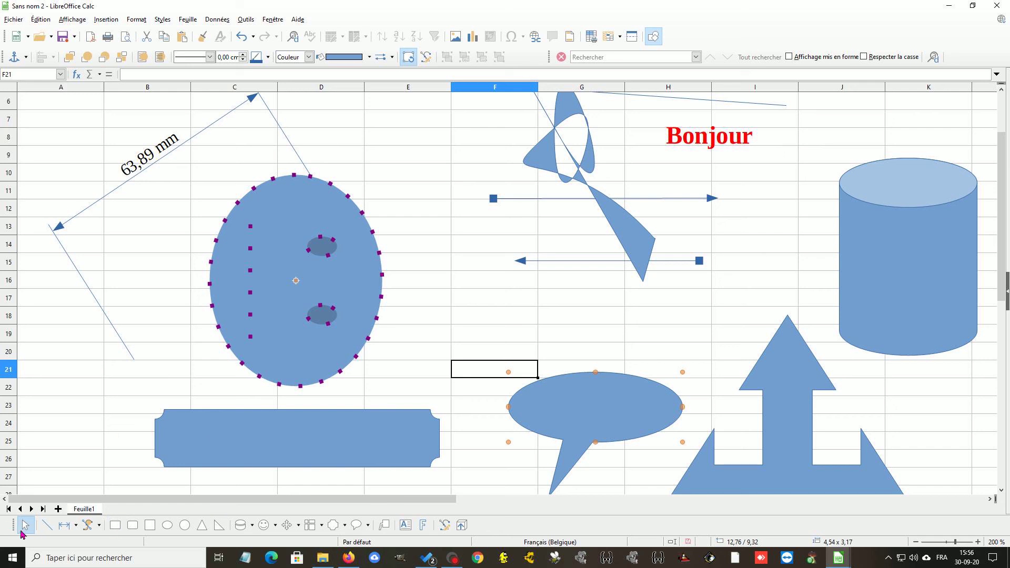
pyautogui.rightClick(565, 405)
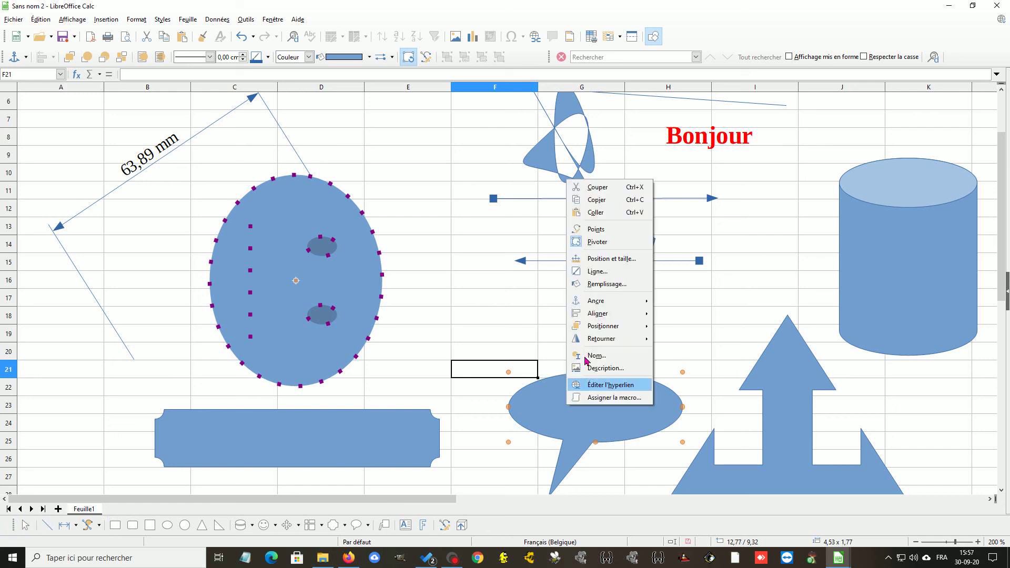
pyautogui.click(600, 232)
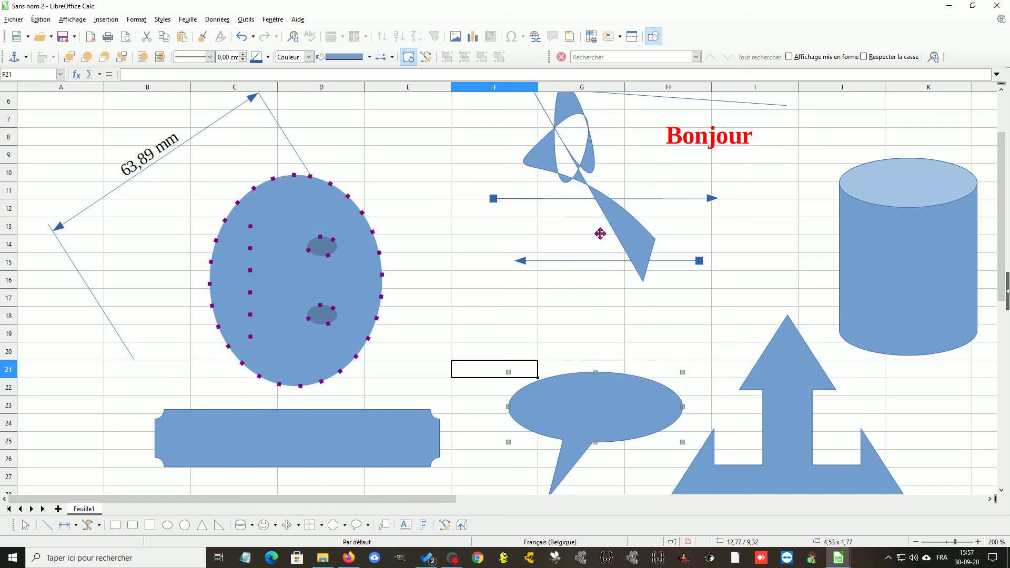
pyautogui.rightClick(578, 406)
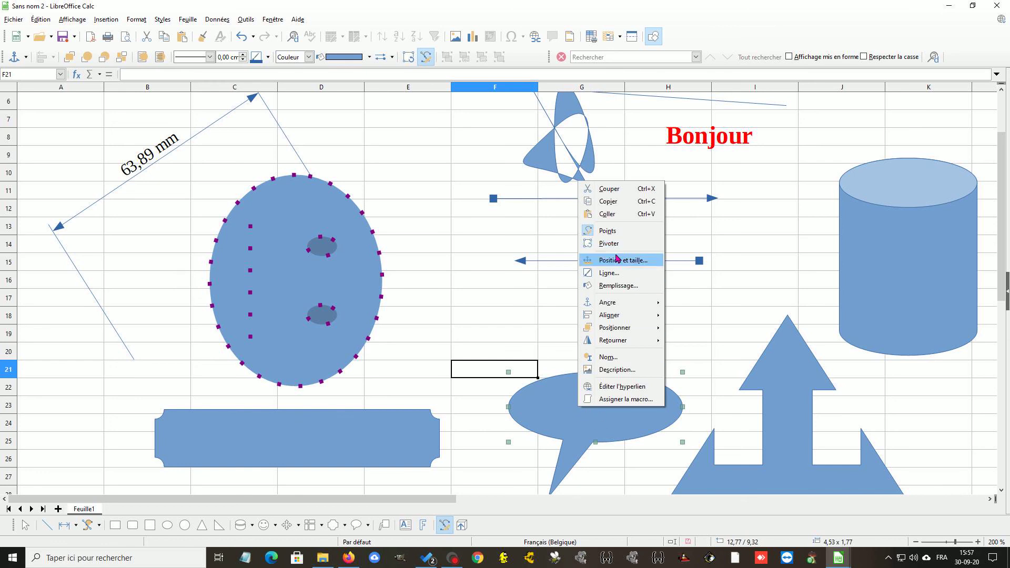
pyautogui.click(607, 231)
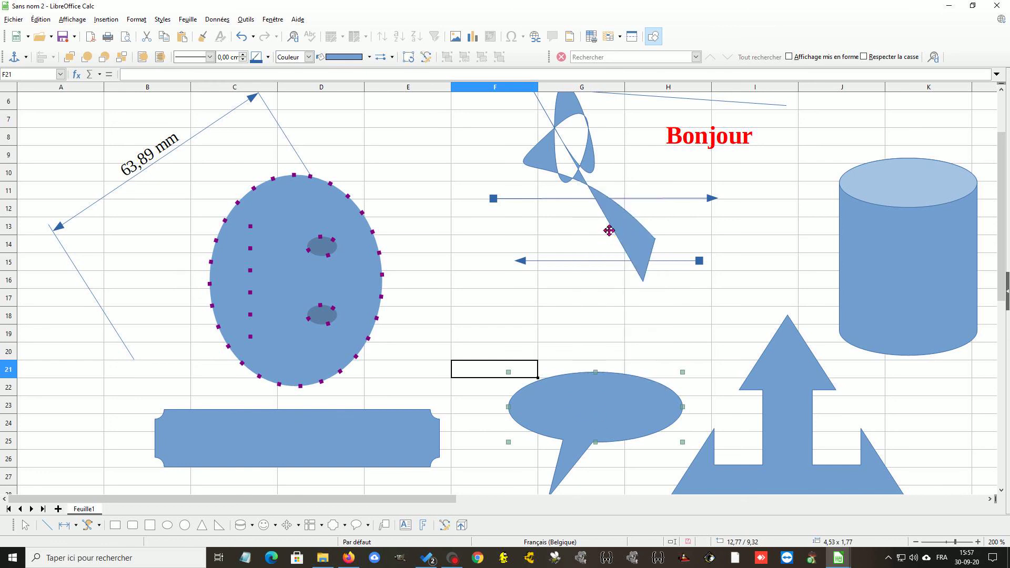
# Step: Put the oval callout into rotation mode, and switch it to point editing
pyautogui.click(573, 408)
pyautogui.rightClick(574, 408)
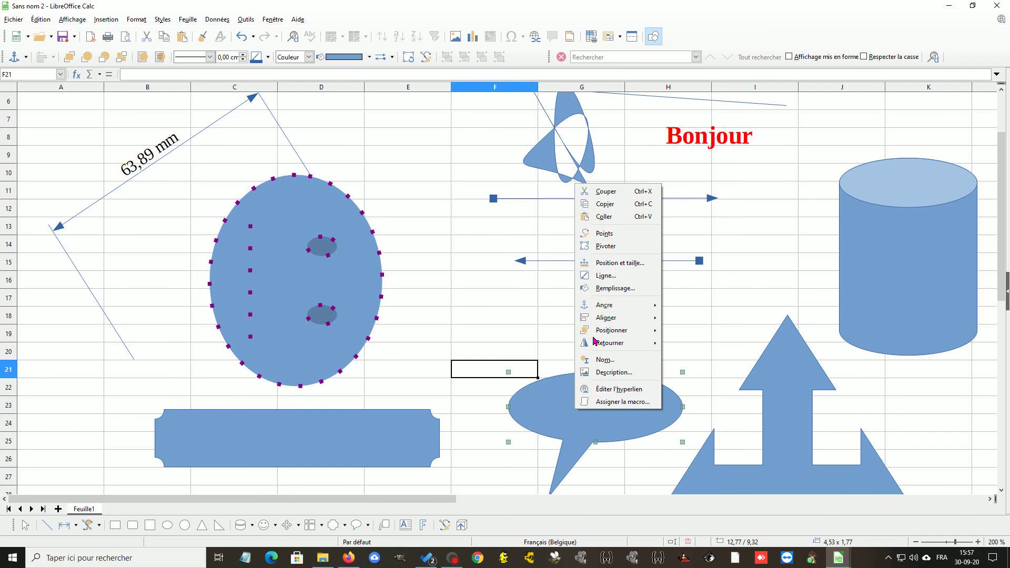
pyautogui.click(603, 246)
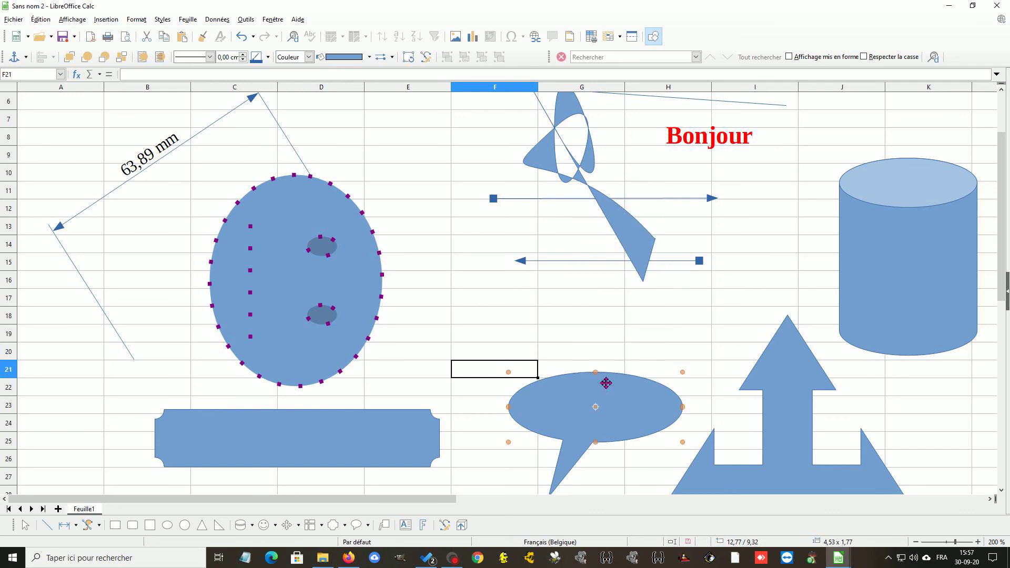
pyautogui.rightClick(579, 400)
pyautogui.click(609, 224)
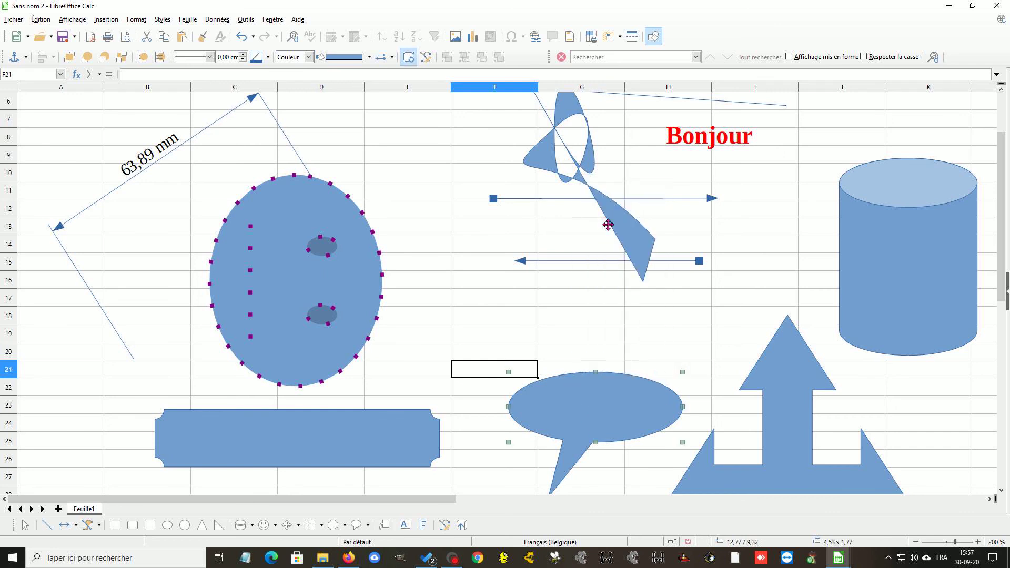
# Step: Move the oval callout up and to the left, to a position of about 11,06 / 6,23, with its tail ending in cell F21
pyautogui.rightClick(586, 392)
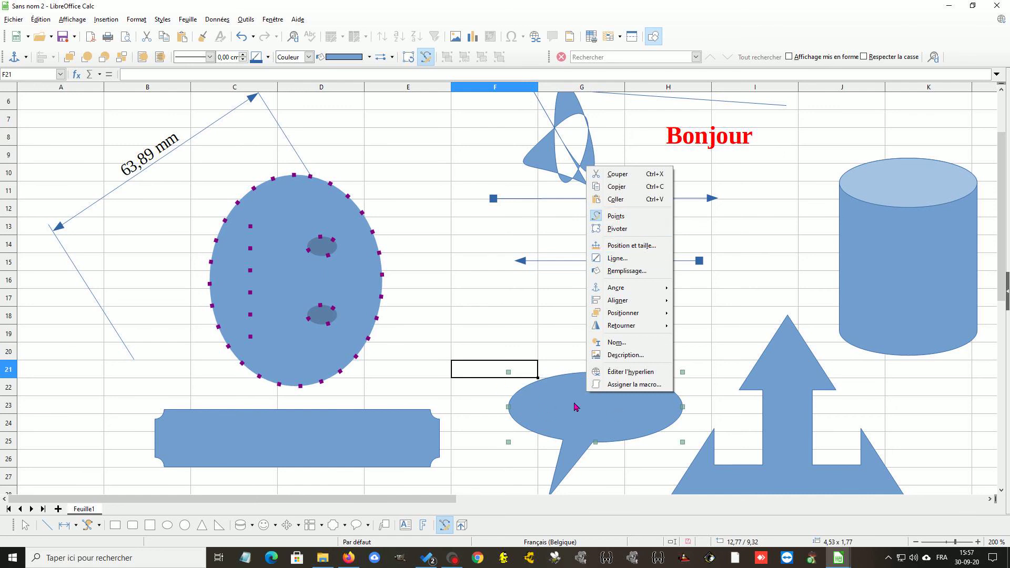
pyautogui.click(589, 412)
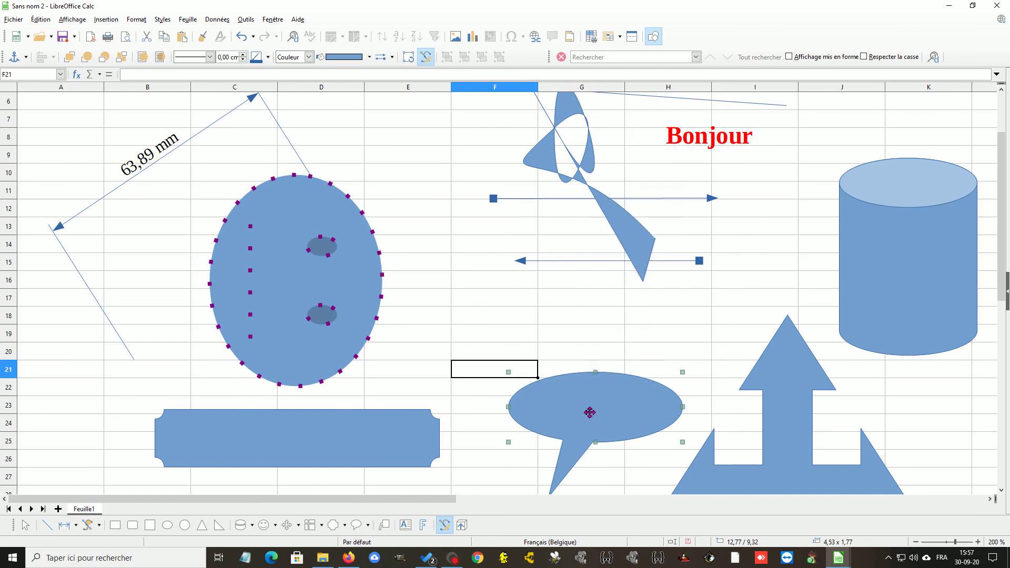
pyautogui.moveTo(589, 413); pyautogui.dragTo(536, 299)
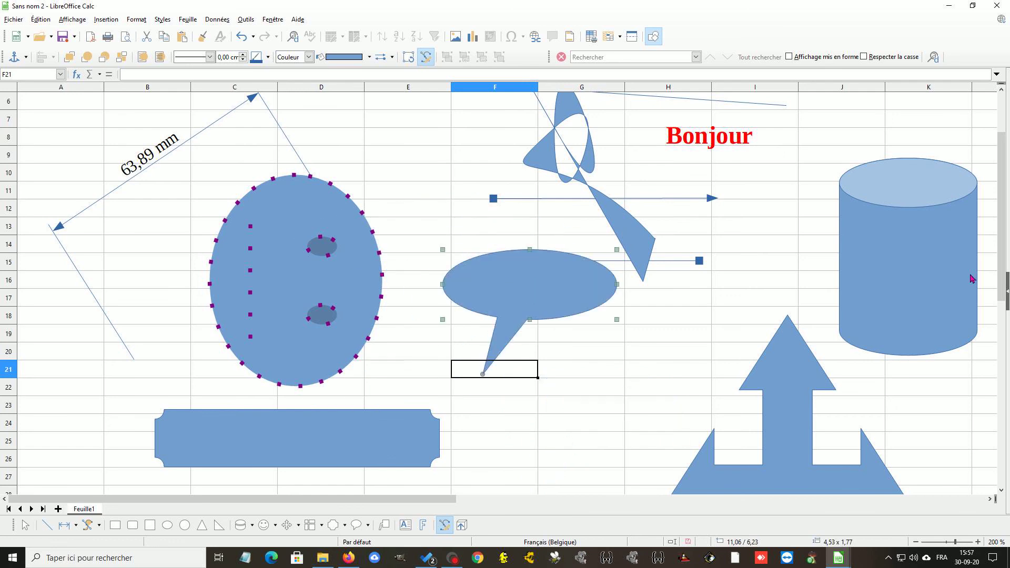
# Step: Turn on point editing for the cylinder, lower its control point slightly to deepen the top ellipse, and deselect the shape
pyautogui.click(913, 266)
pyautogui.rightClick(913, 266)
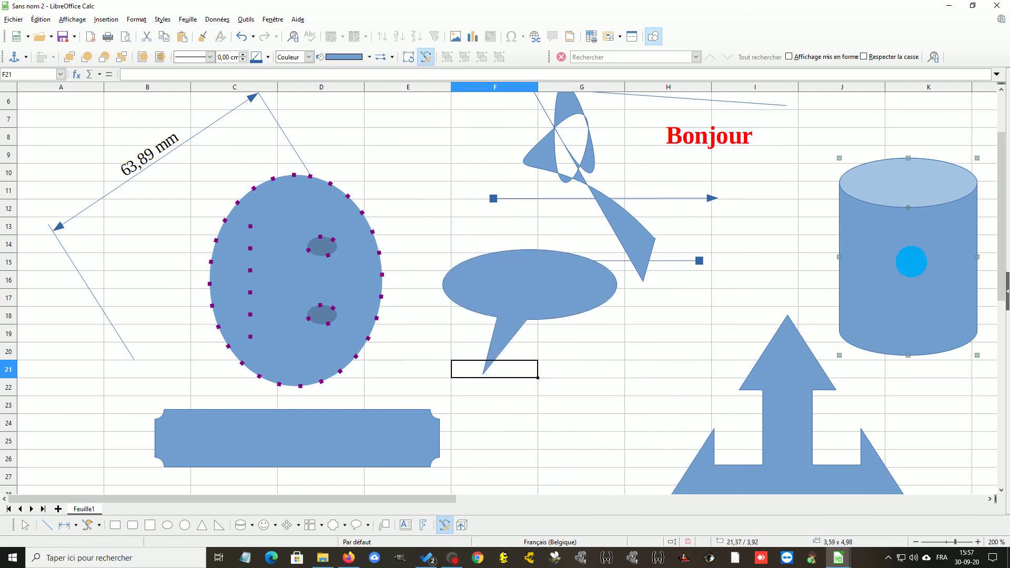
pyautogui.click(939, 312)
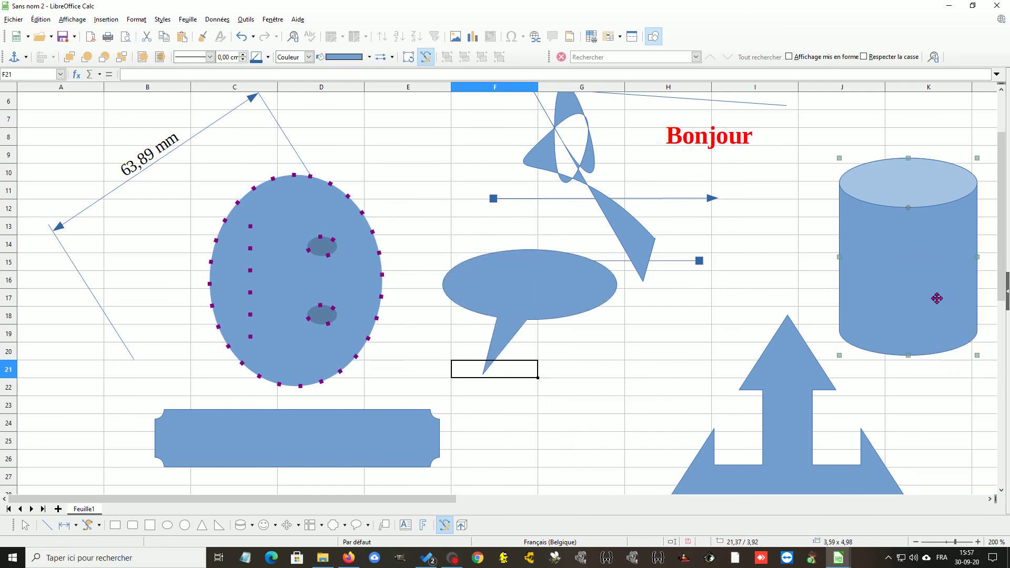
pyautogui.rightClick(896, 262)
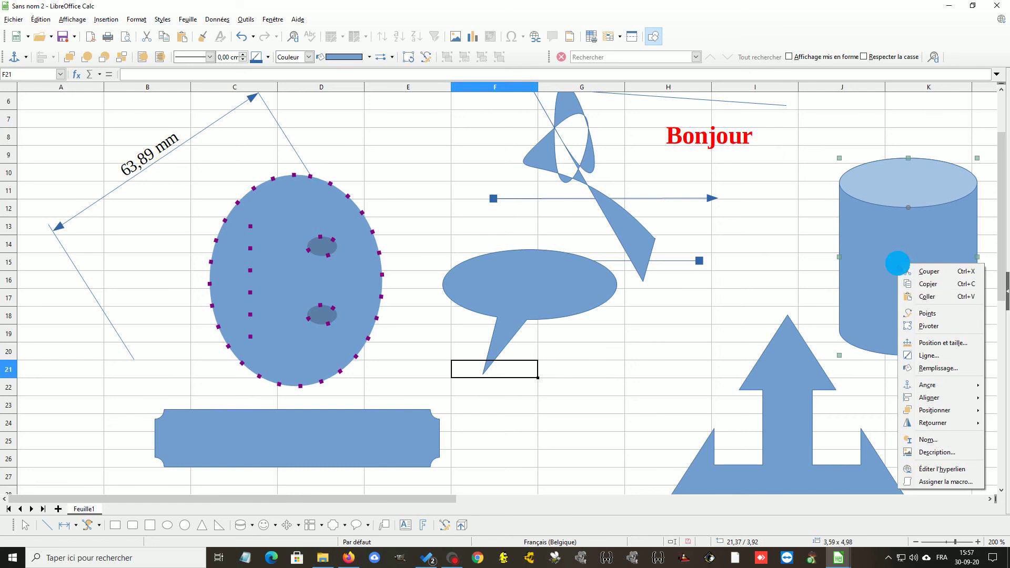
pyautogui.click(924, 316)
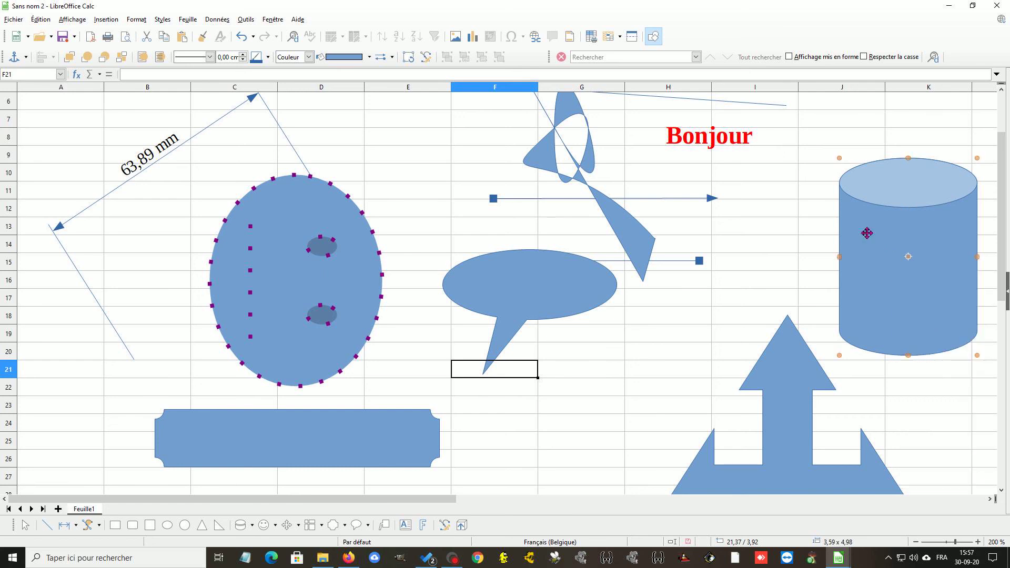
pyautogui.rightClick(903, 260)
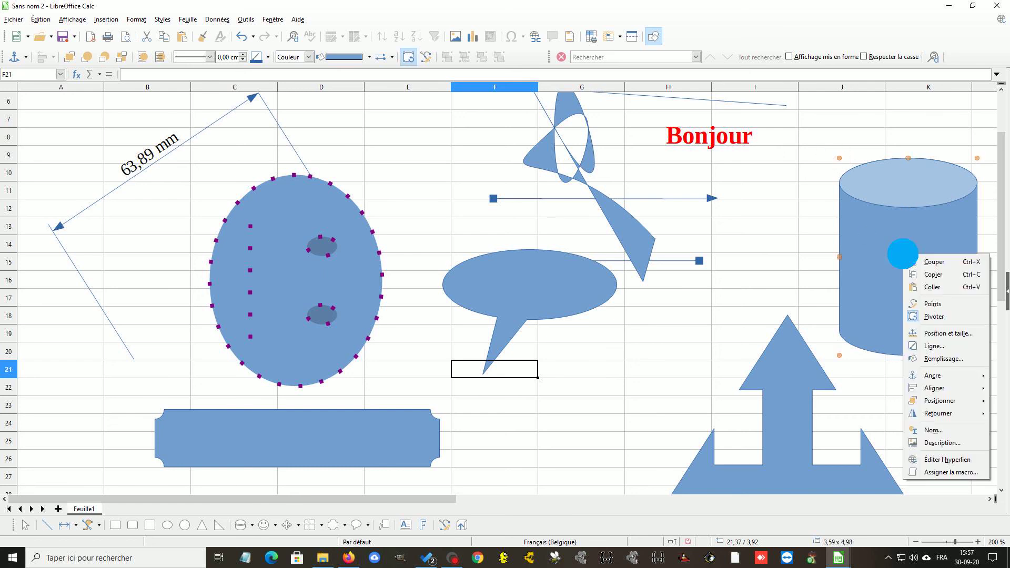
pyautogui.click(932, 304)
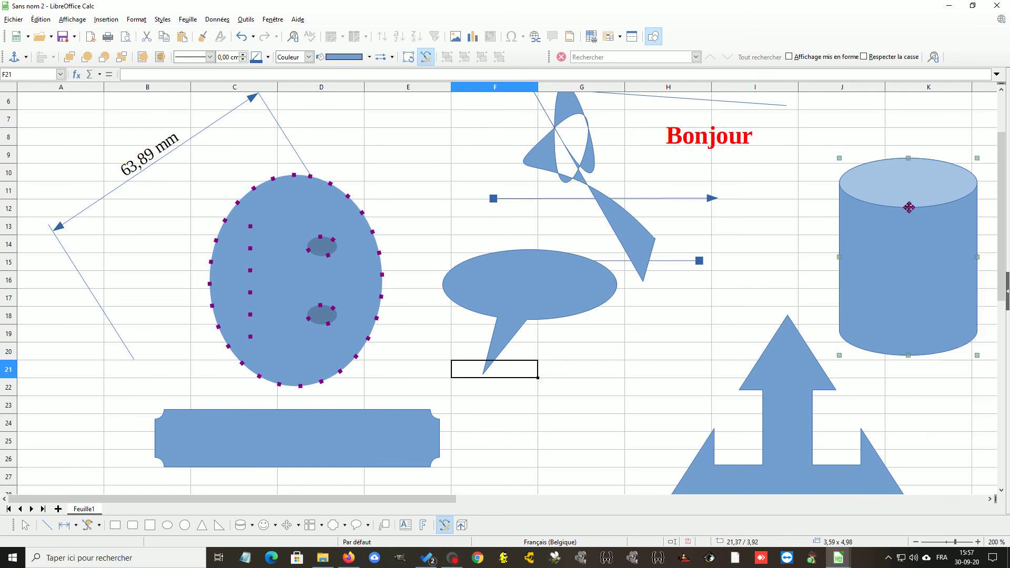
pyautogui.moveTo(909, 218)
pyautogui.mouseDown()
pyautogui.moveTo(910, 282)
pyautogui.moveTo(897, 169)
pyautogui.moveTo(897, 263)
pyautogui.moveTo(891, 181)
pyautogui.moveTo(895, 228)
pyautogui.moveTo(886, 207)
pyautogui.moveTo(885, 218)
pyautogui.moveTo(886, 197)
pyautogui.moveTo(893, 205)
pyautogui.moveTo(902, 185)
pyautogui.moveTo(892, 203)
pyautogui.moveTo(905, 210)
pyautogui.moveTo(894, 178)
pyautogui.moveTo(907, 221)
pyautogui.mouseUp()
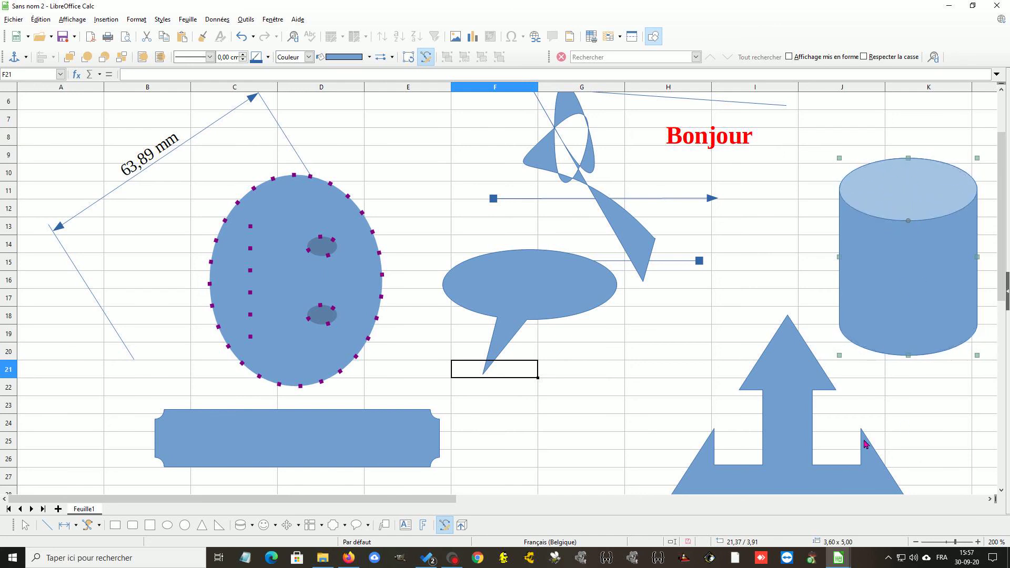
pyautogui.click(792, 284)
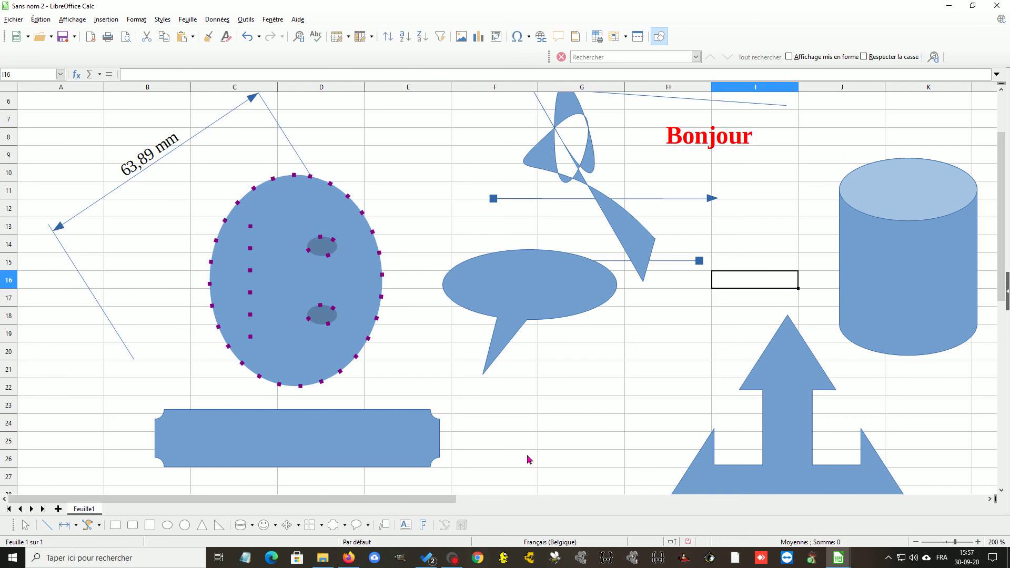